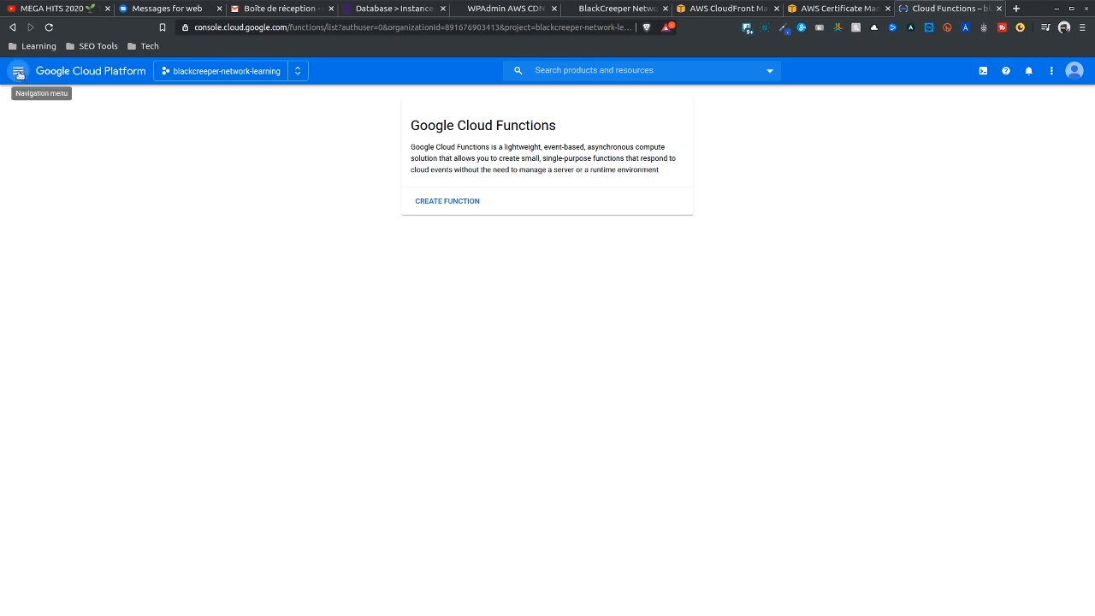
- Go to Cloud Functions in the blackcreeper-network-learning project and start creating a new function
{"action": "left_click", "coordinate": [18, 74]}
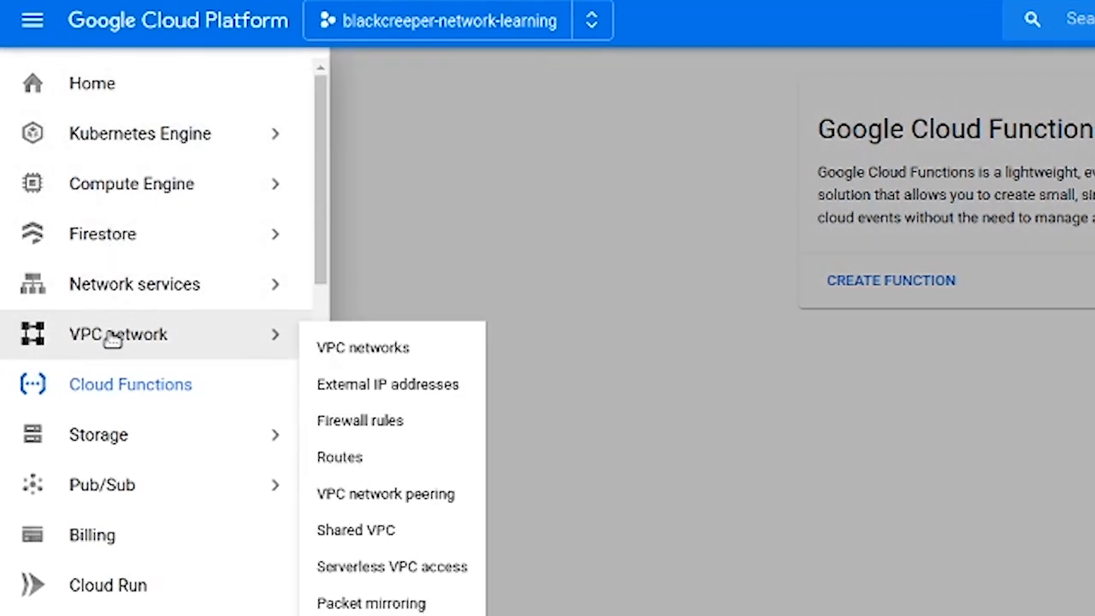
{"action": "scroll", "coordinate": [58, 229], "scroll_direction": "down", "scroll_amount": 5}
{"action": "scroll", "coordinate": [124, 334], "scroll_direction": "down", "scroll_amount": 5}
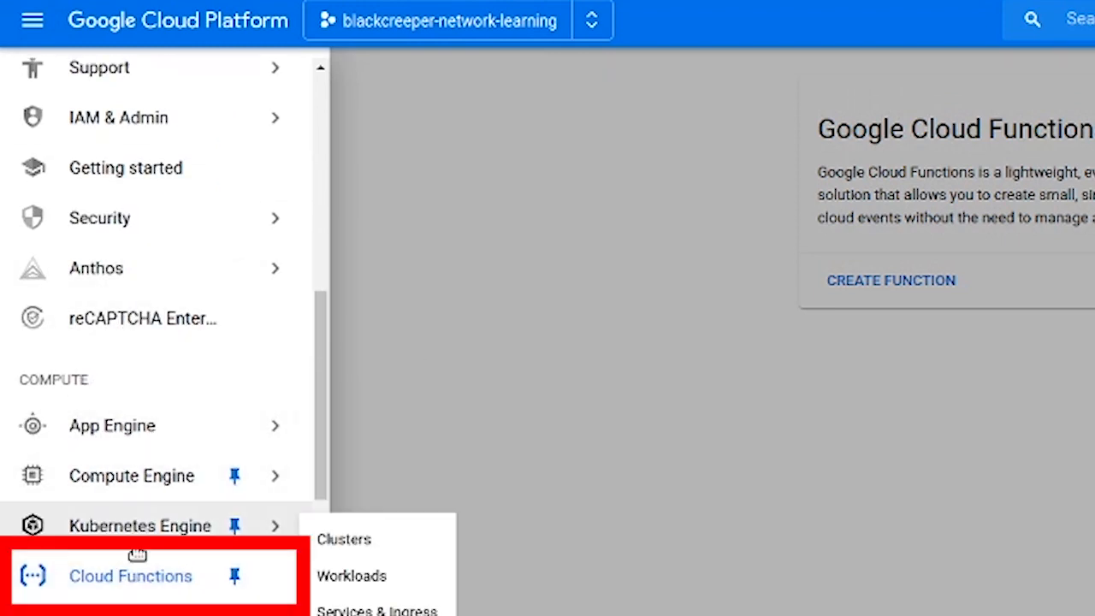
{"action": "left_click", "coordinate": [141, 577]}
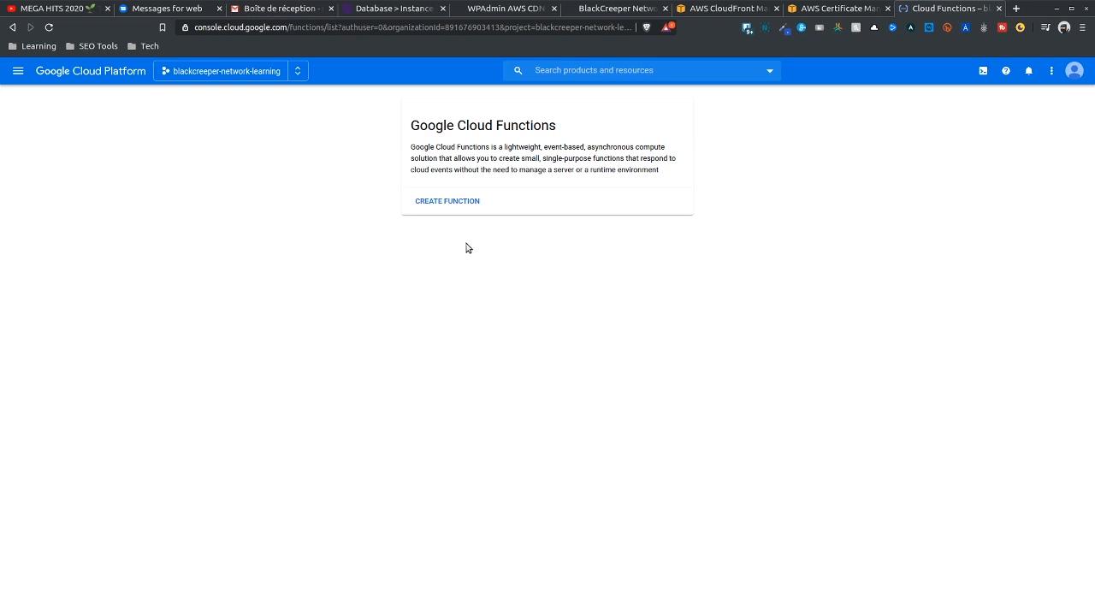
{"action": "left_click", "coordinate": [442, 202]}
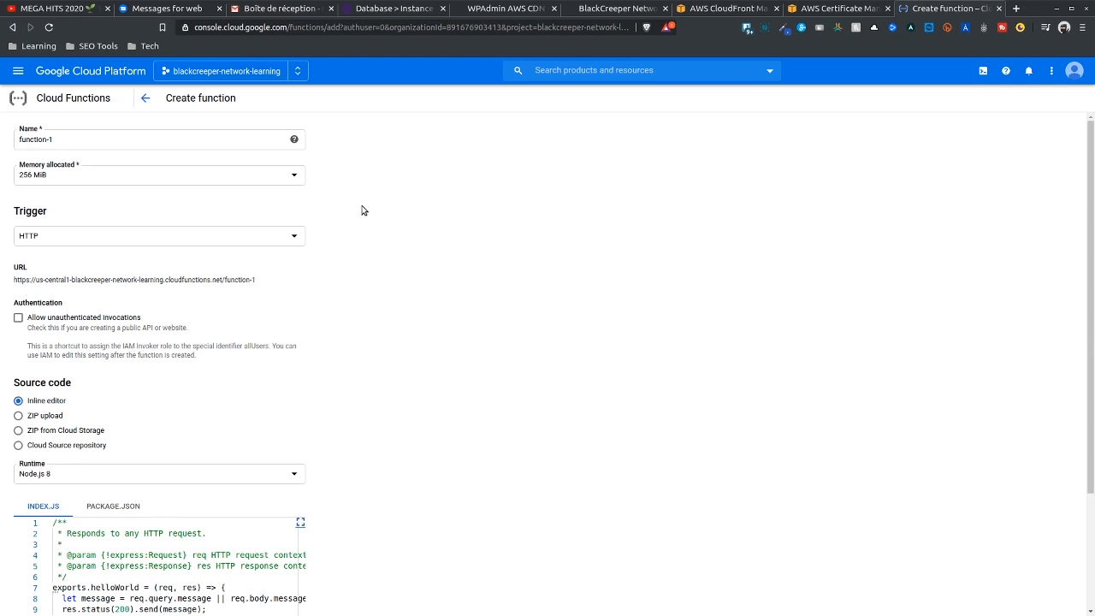
- Name the function demo and set its allocated memory to 128 MiB
{"action": "left_click", "coordinate": [59, 143]}
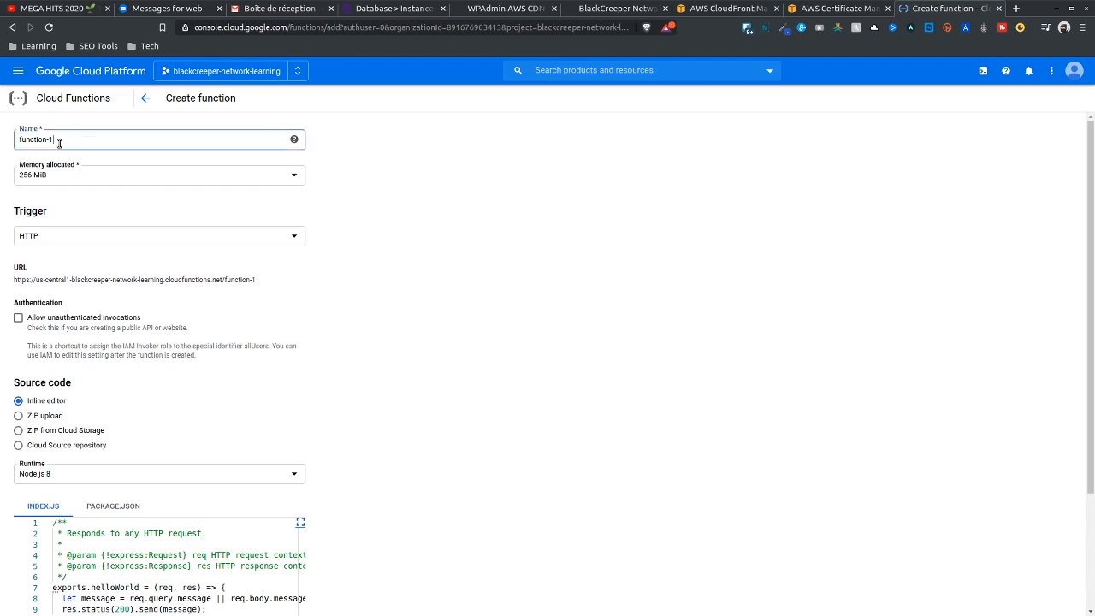
{"action": "left_click_drag", "start_coordinate": [59, 143], "coordinate": [14, 135]}
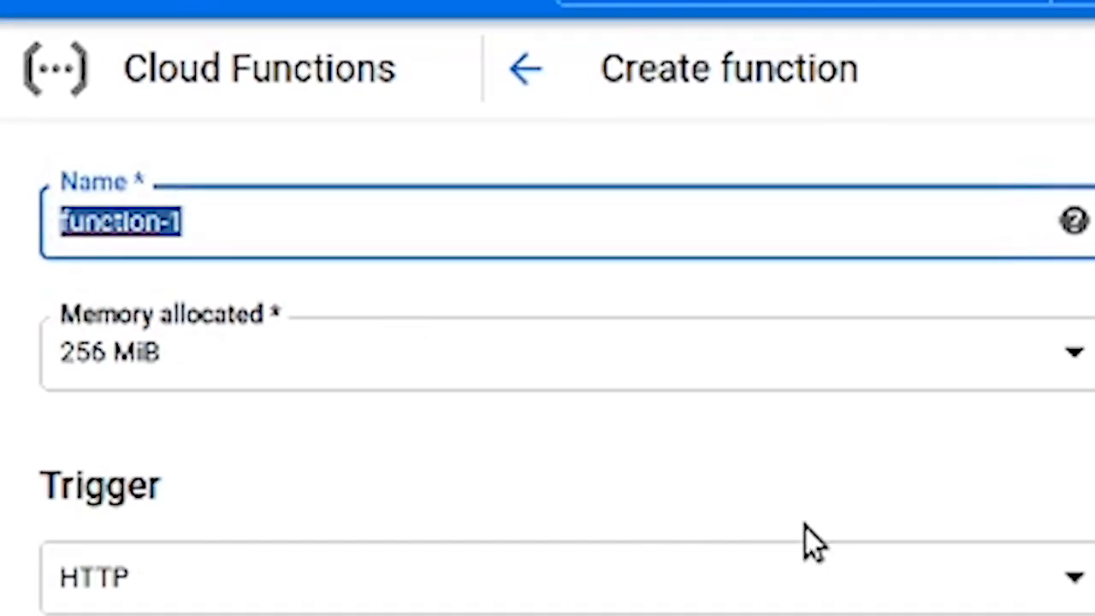
{"action": "type", "text": "demo"}
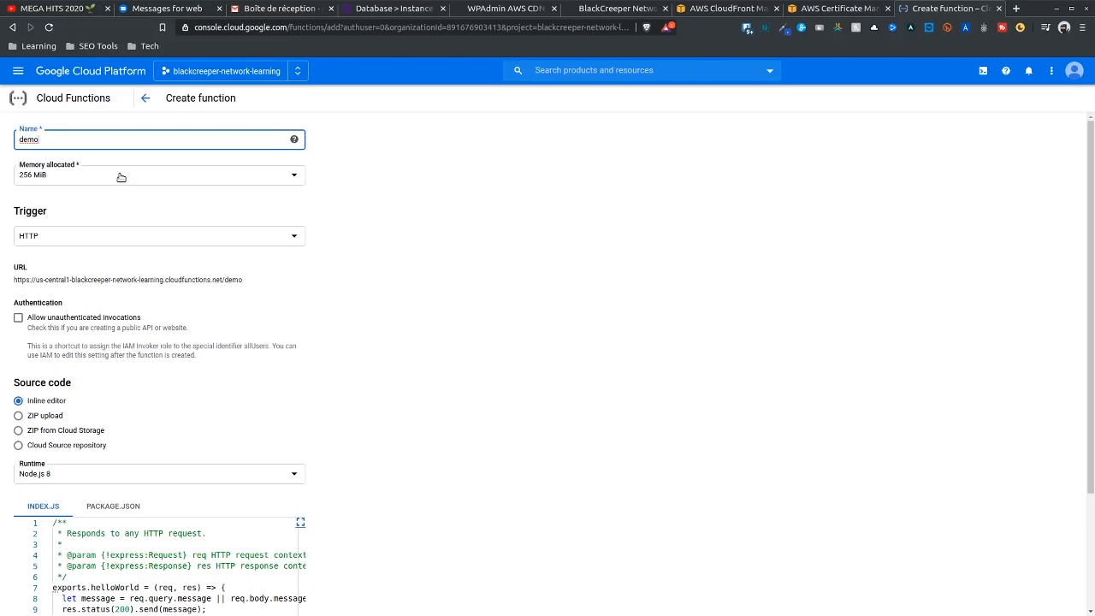
{"action": "left_click", "coordinate": [120, 177]}
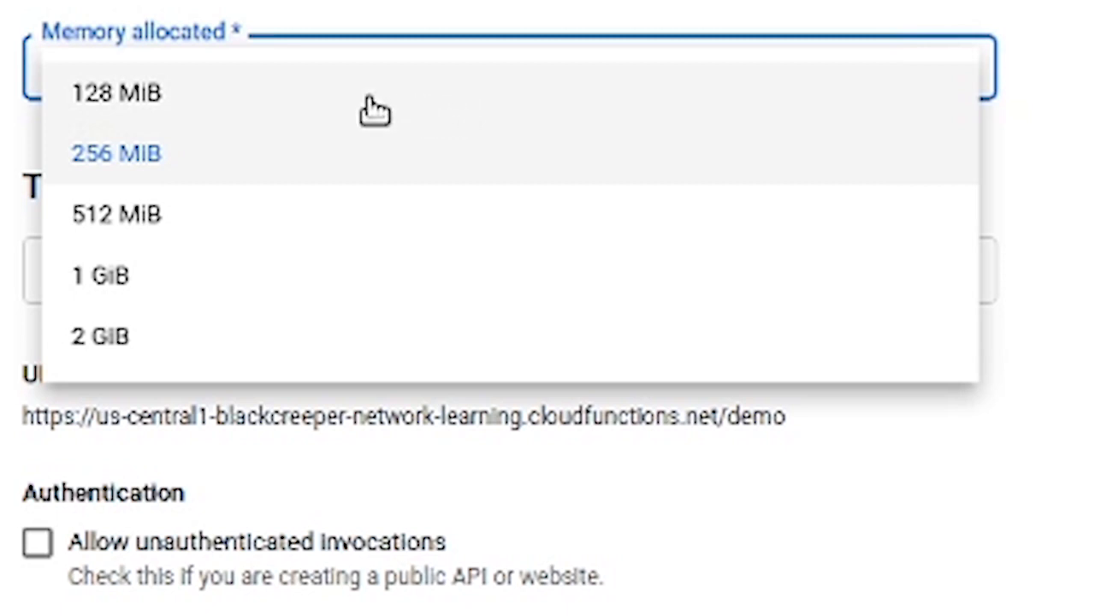
{"action": "left_click", "coordinate": [254, 101]}
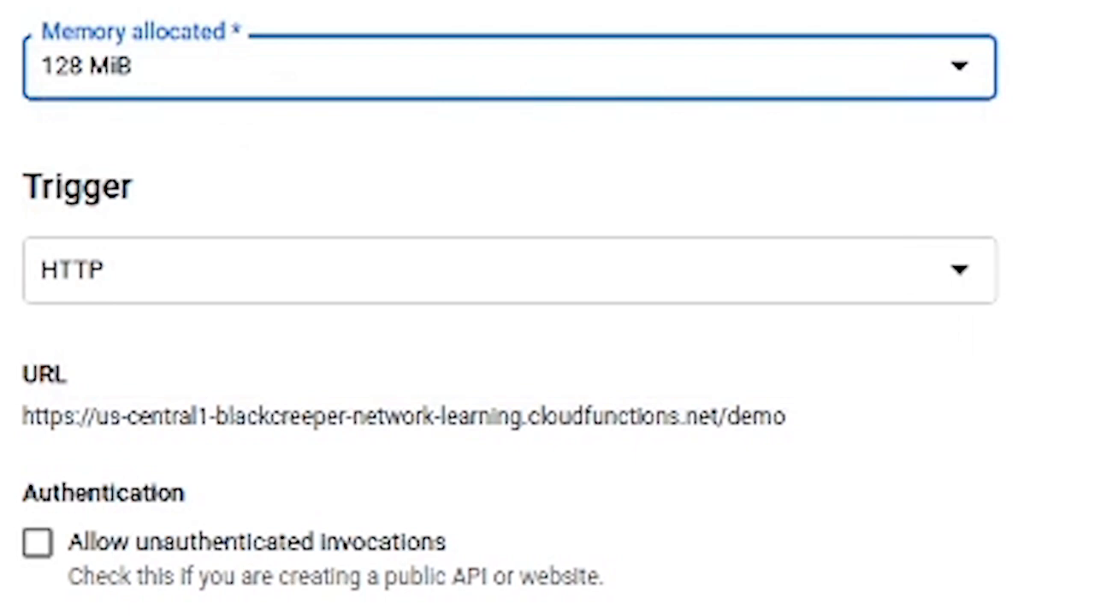
{"action": "left_click", "coordinate": [1087, 162]}
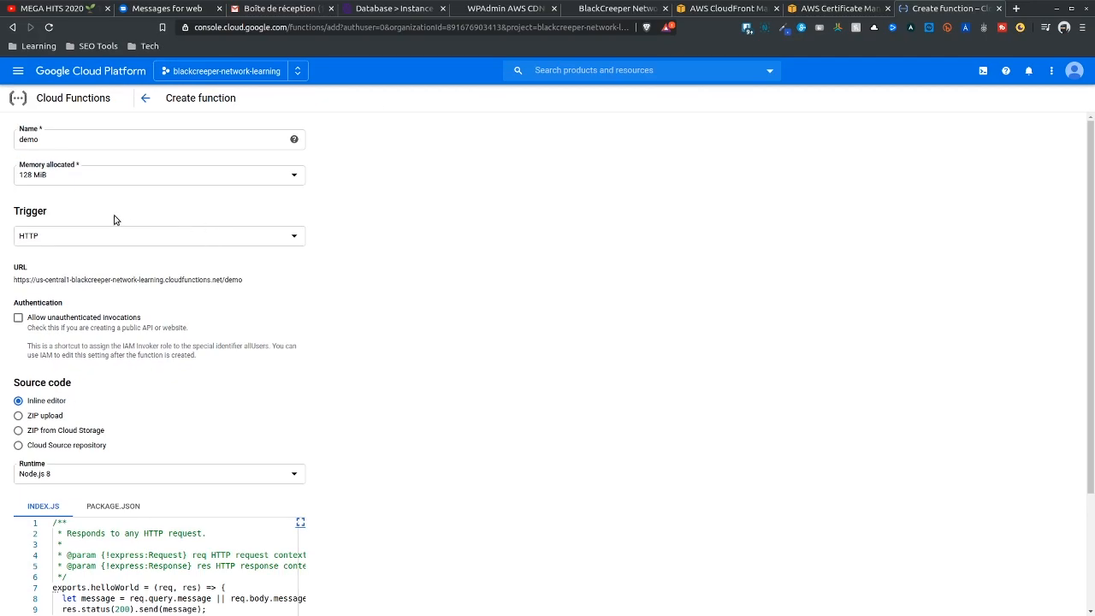
- Look through the trigger types, keep HTTP as the trigger, and allow unauthenticated invocations
{"action": "left_click", "coordinate": [117, 237]}
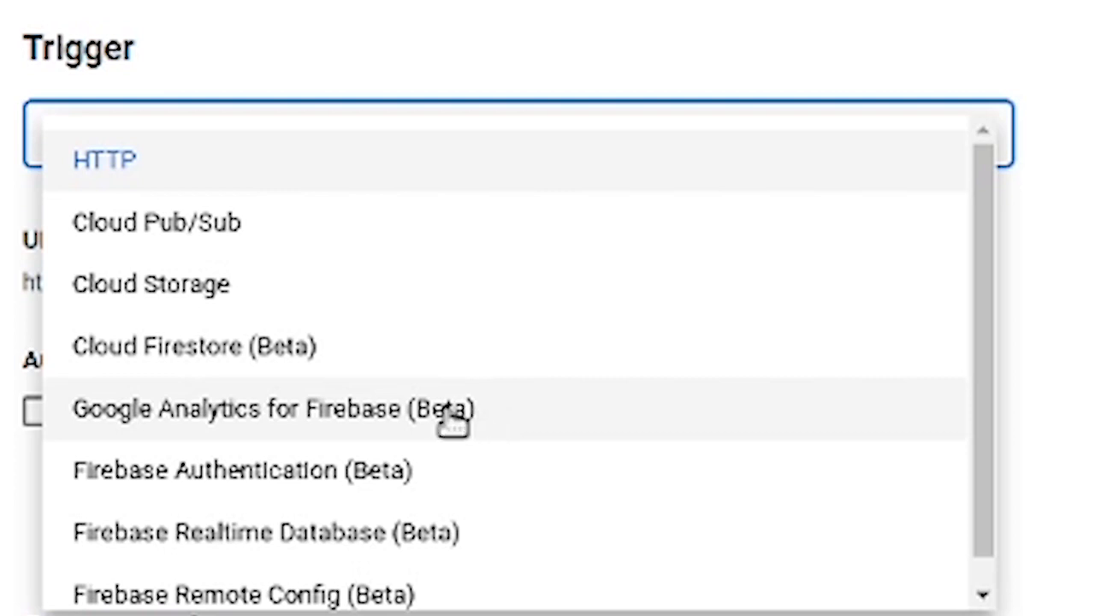
{"action": "scroll", "coordinate": [451, 420], "scroll_direction": "down", "scroll_amount": 1}
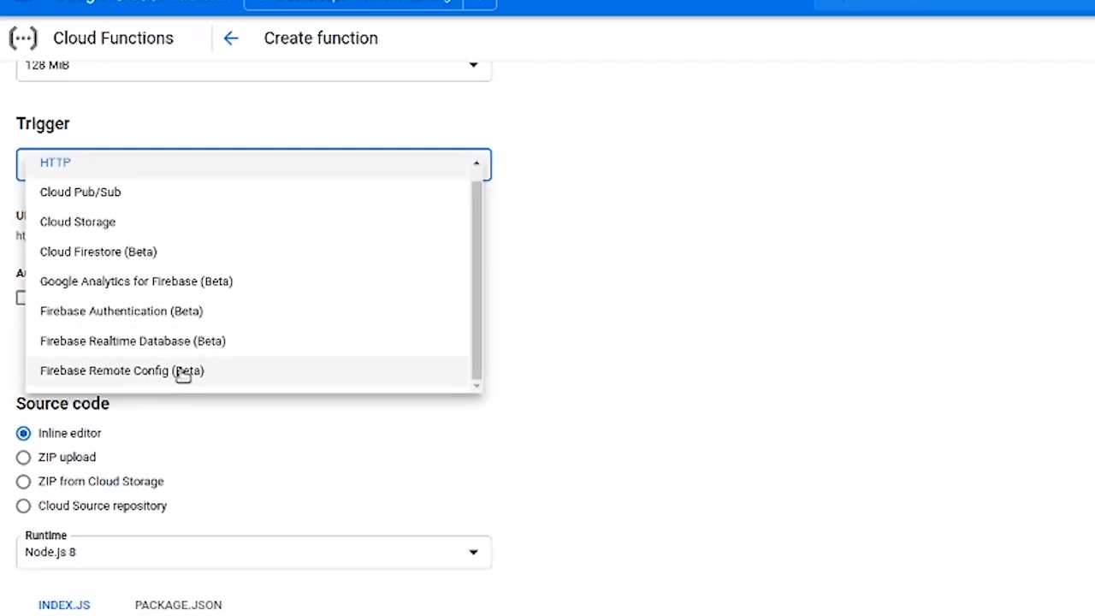
{"action": "left_click", "coordinate": [66, 178]}
{"action": "left_click", "coordinate": [420, 262]}
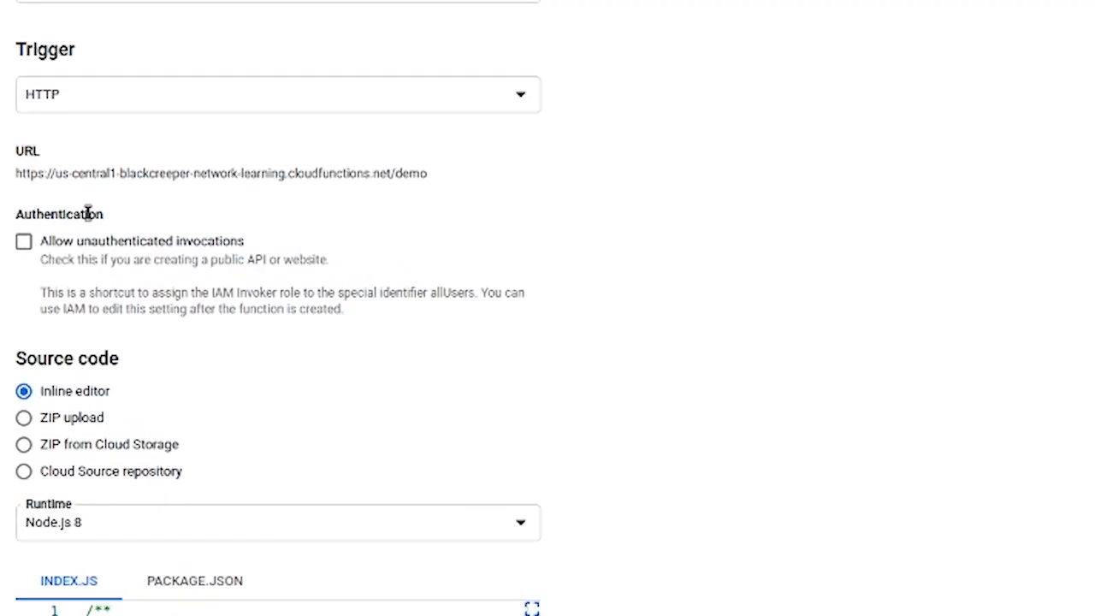
{"action": "left_click", "coordinate": [38, 215]}
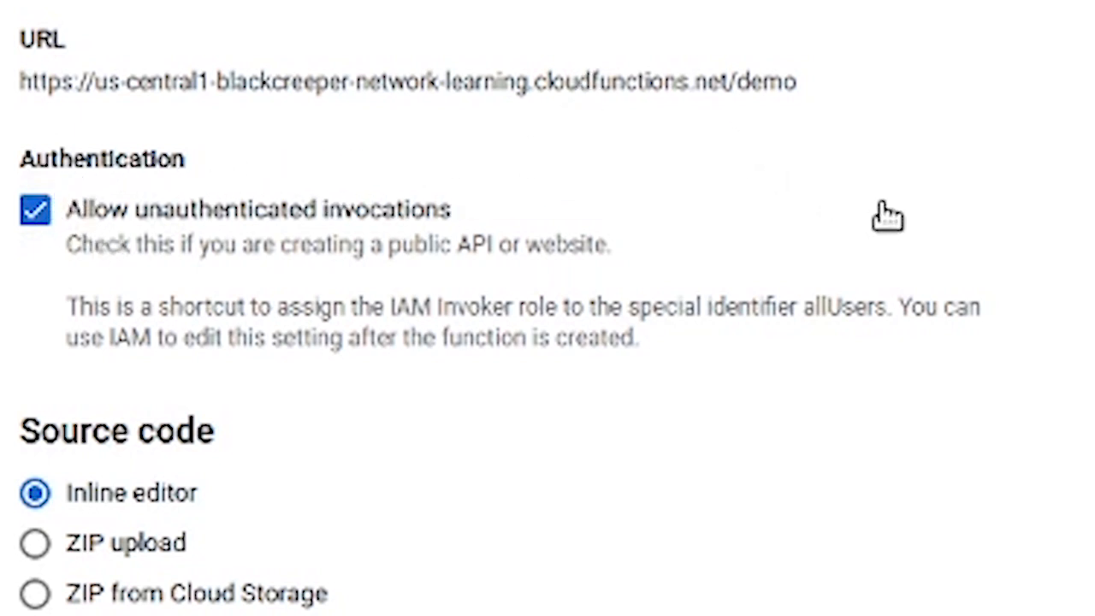
- Keep the inline editor as the source code option and choose the Node.js 8 runtime
{"action": "scroll", "coordinate": [376, 287], "scroll_direction": "down", "scroll_amount": 1}
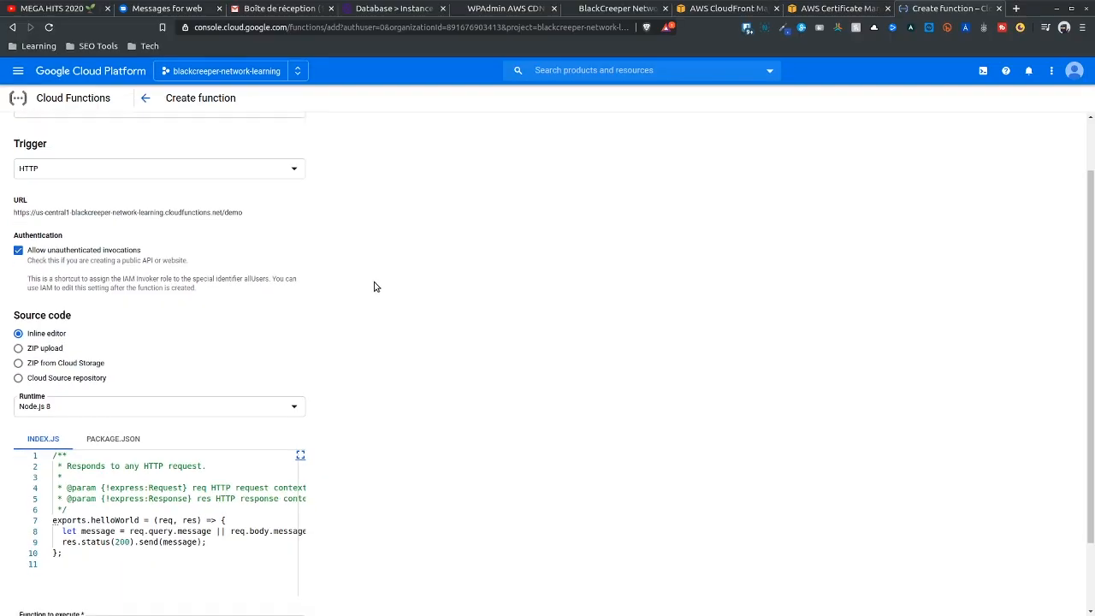
{"action": "scroll", "coordinate": [374, 287], "scroll_direction": "down", "scroll_amount": 2}
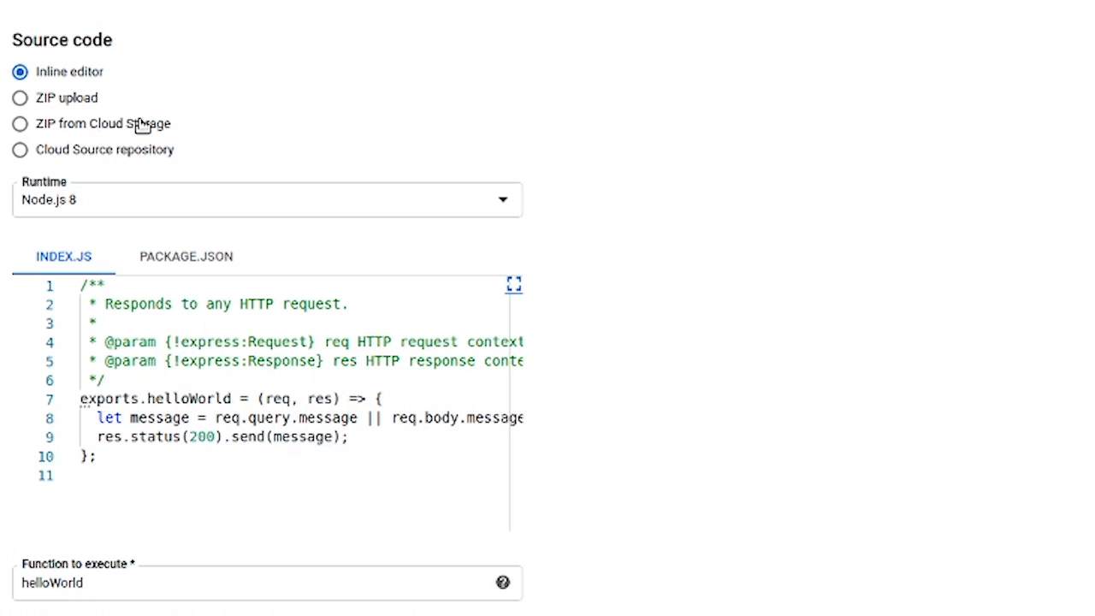
{"action": "left_click", "coordinate": [129, 152]}
{"action": "left_click", "coordinate": [38, 195]}
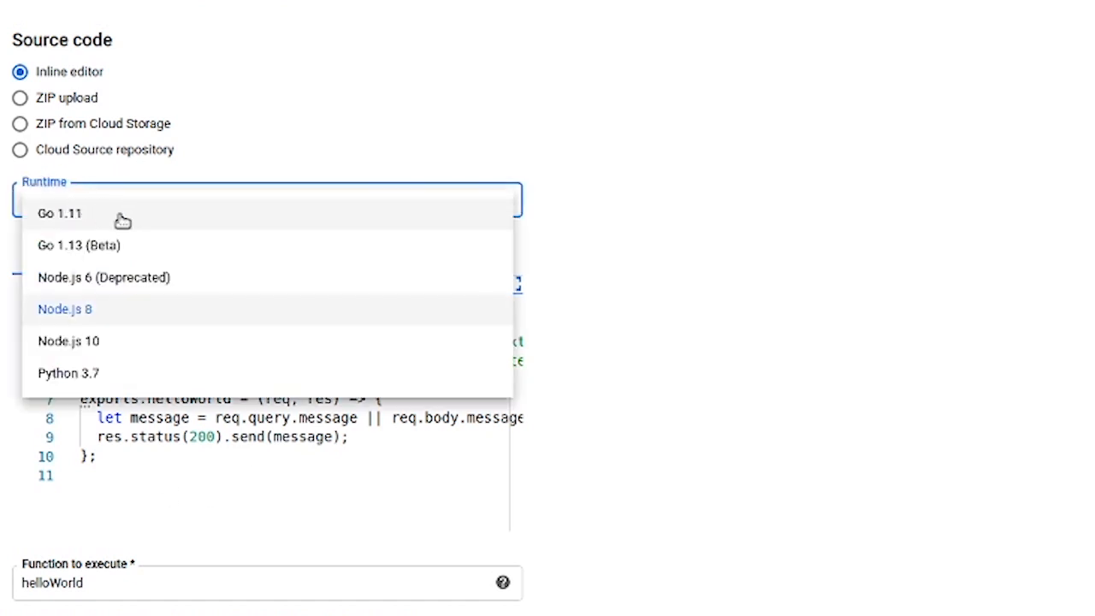
{"action": "left_click", "coordinate": [109, 315]}
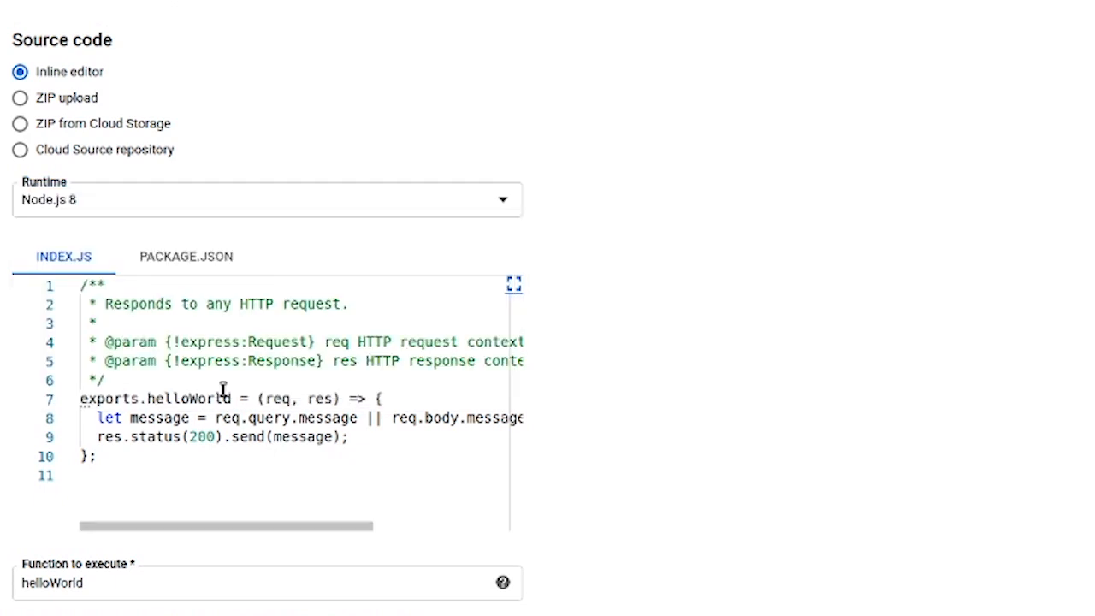
- Examine package.json and index.js, and compare the exported helloWorld function with the function to execute
{"action": "left_click", "coordinate": [186, 267]}
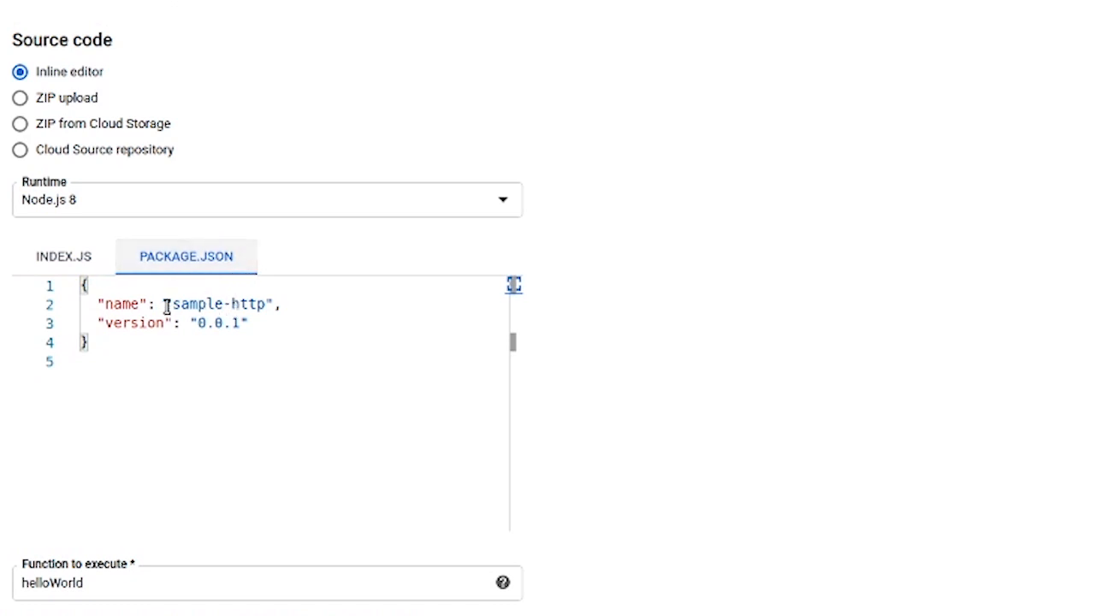
{"action": "left_click", "coordinate": [64, 258]}
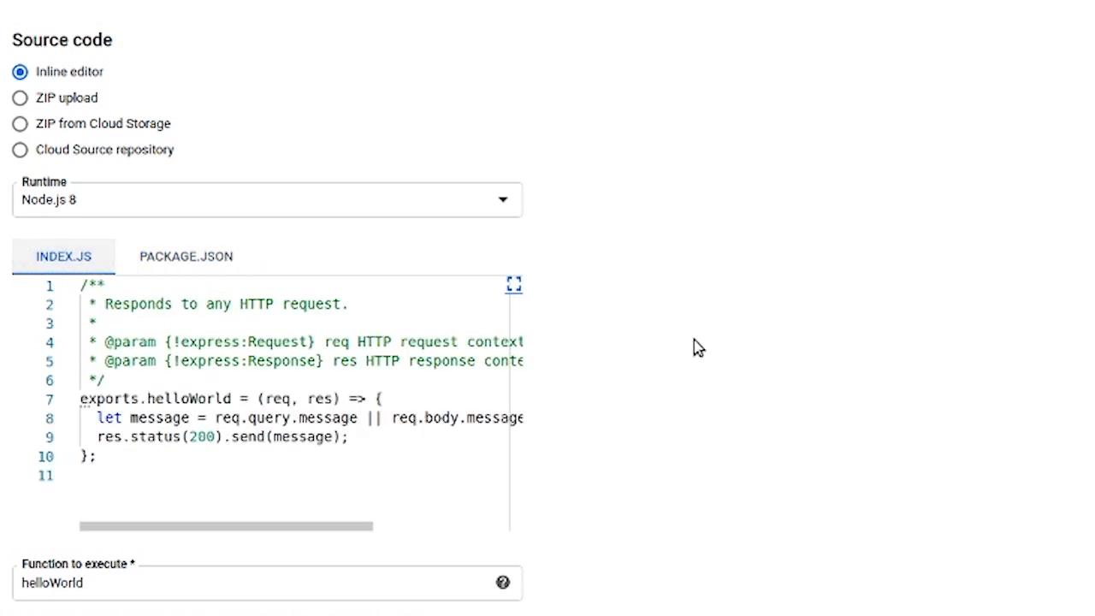
{"action": "left_click", "coordinate": [108, 582]}
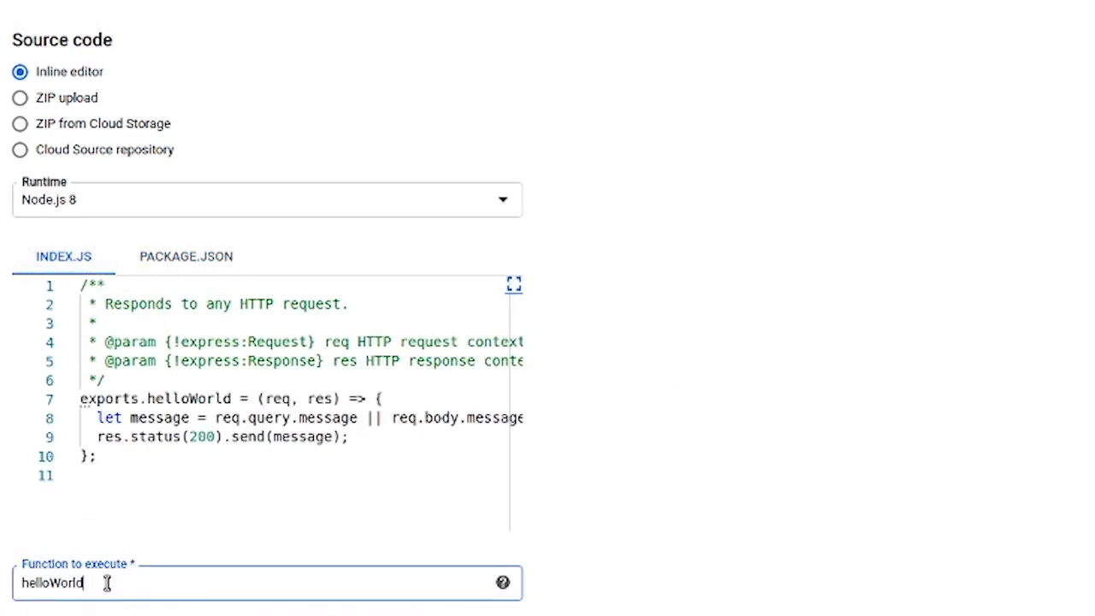
{"action": "double_click", "coordinate": [185, 396]}
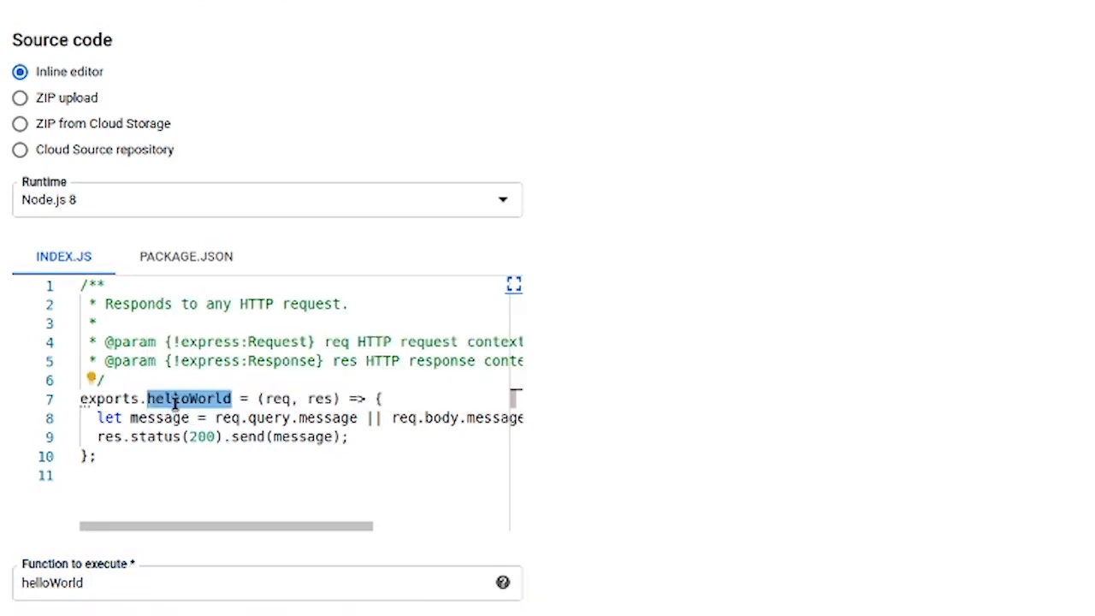
{"action": "double_click", "coordinate": [99, 588]}
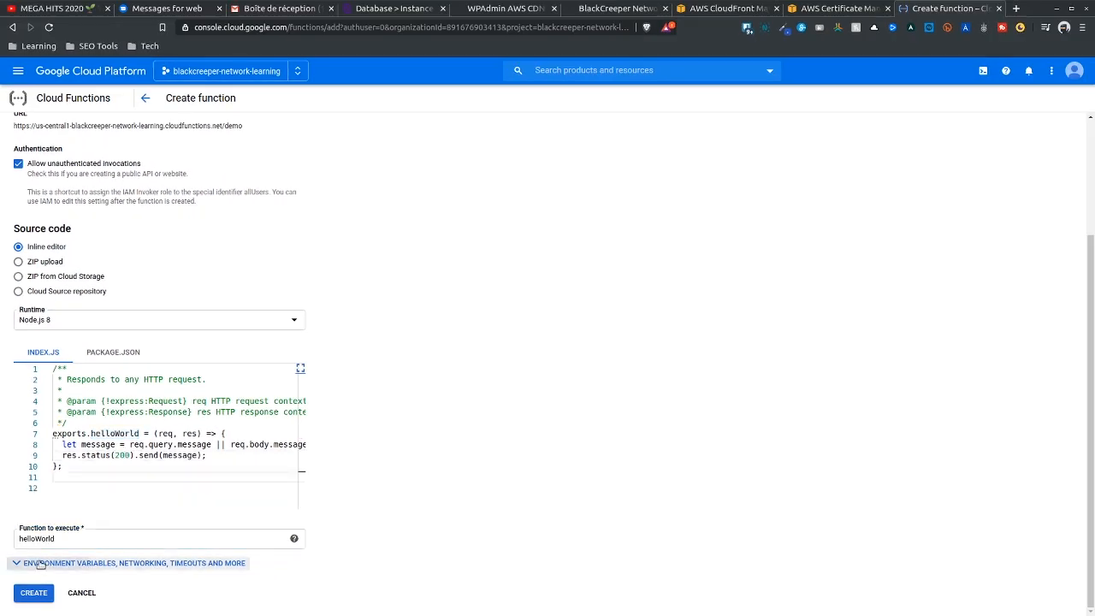
- Expand the advanced options of the function and set its region to europe-west1
{"action": "left_click", "coordinate": [40, 565]}
{"action": "scroll", "coordinate": [464, 414], "scroll_direction": "down", "scroll_amount": 5}
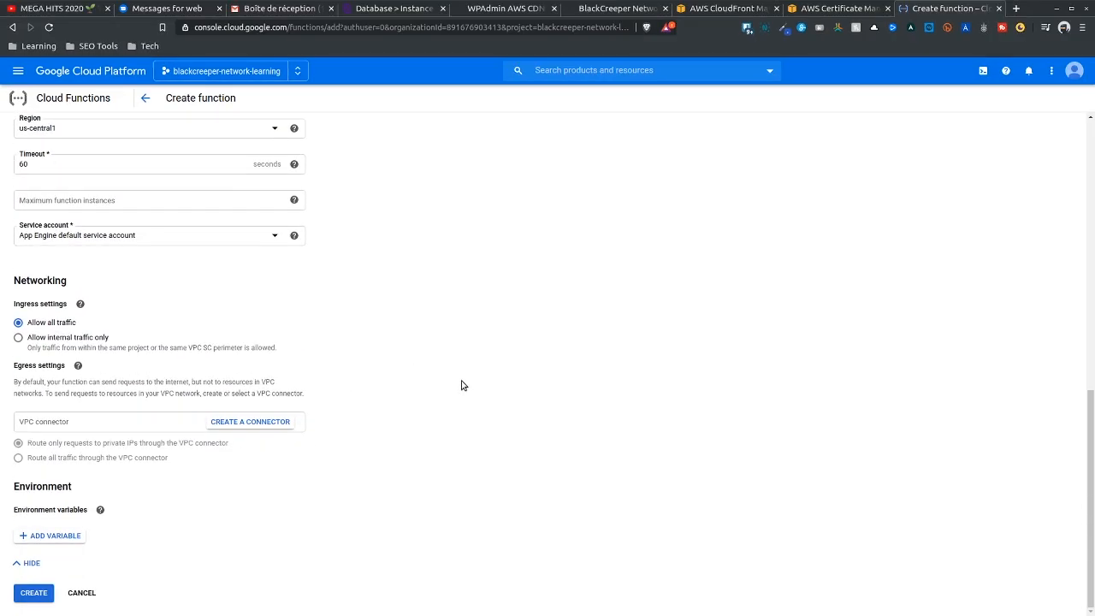
{"action": "scroll", "coordinate": [461, 386], "scroll_direction": "up", "scroll_amount": 4}
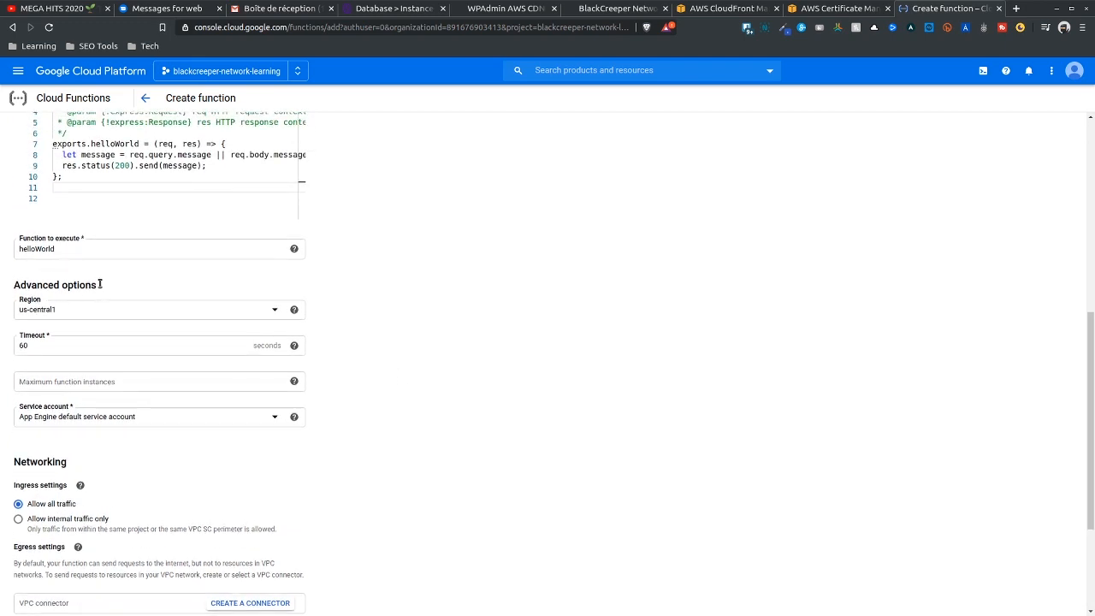
{"action": "left_click", "coordinate": [57, 317]}
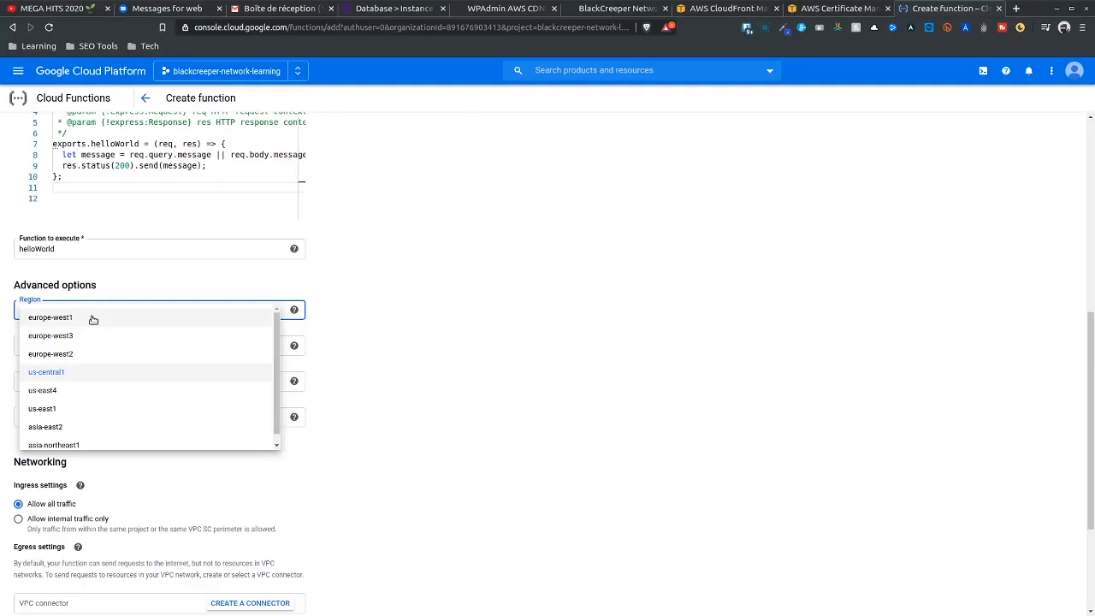
{"action": "left_click", "coordinate": [92, 319]}
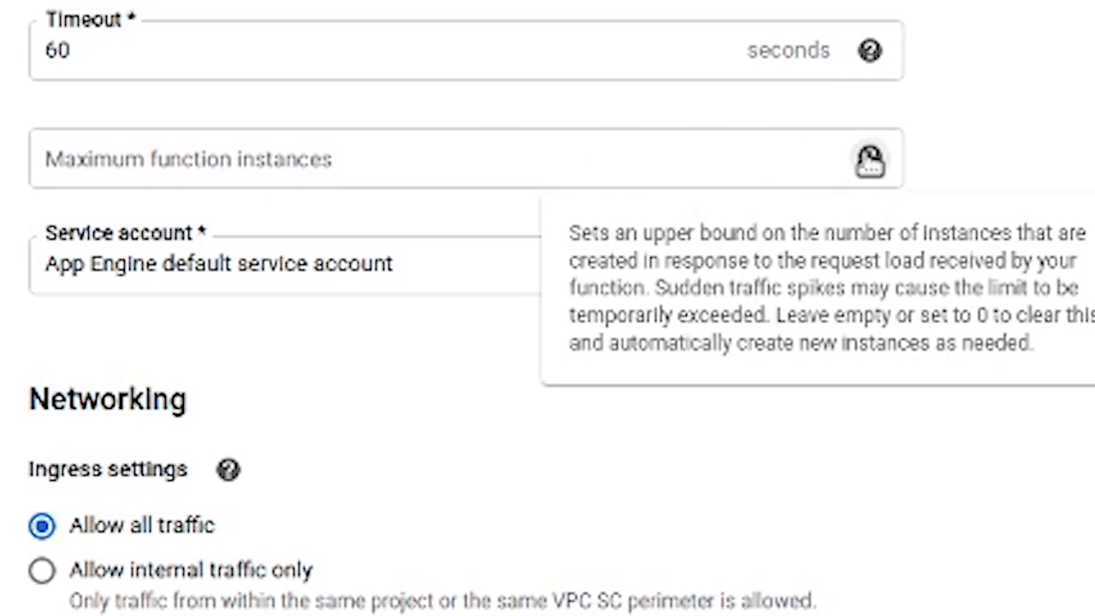
- Check the maximum function instances setting and the available service accounts without changing either
{"action": "left_click", "coordinate": [318, 156]}
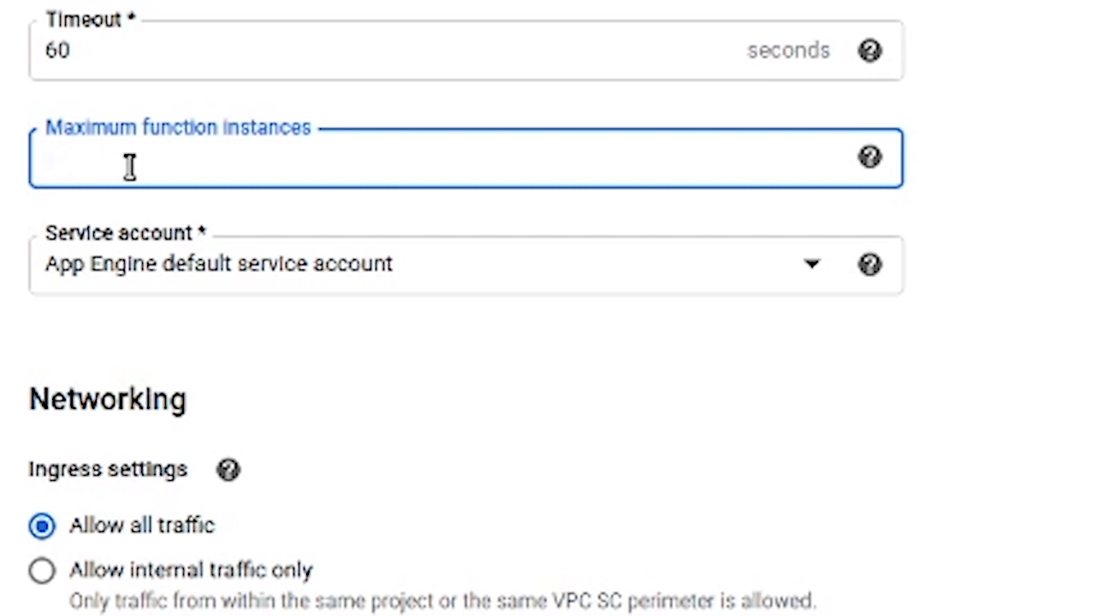
{"action": "left_click", "coordinate": [513, 381]}
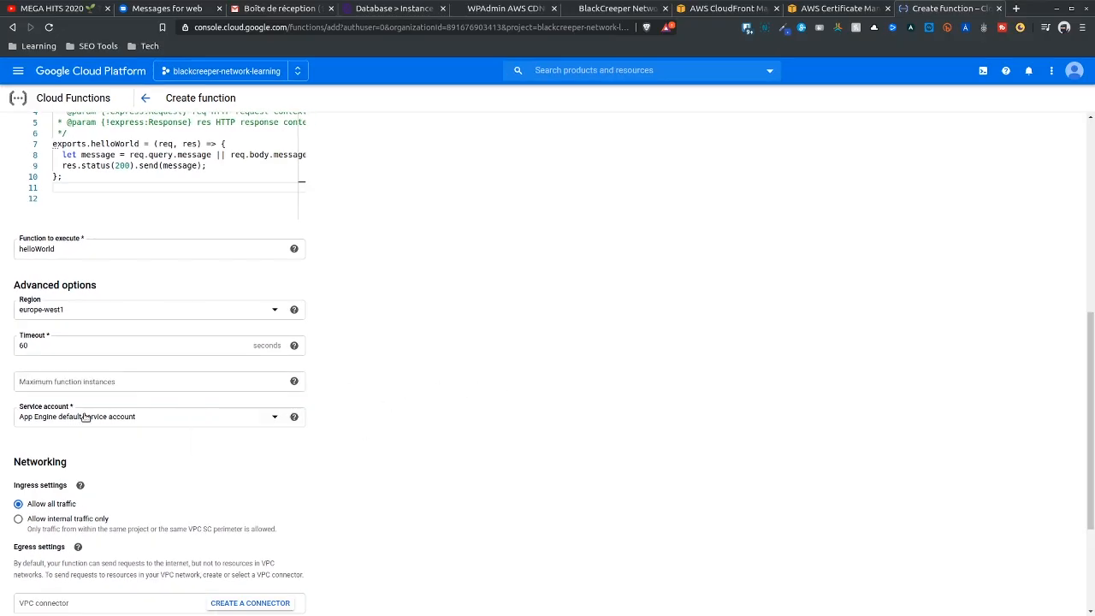
{"action": "scroll", "coordinate": [92, 416], "scroll_direction": "down", "scroll_amount": 2}
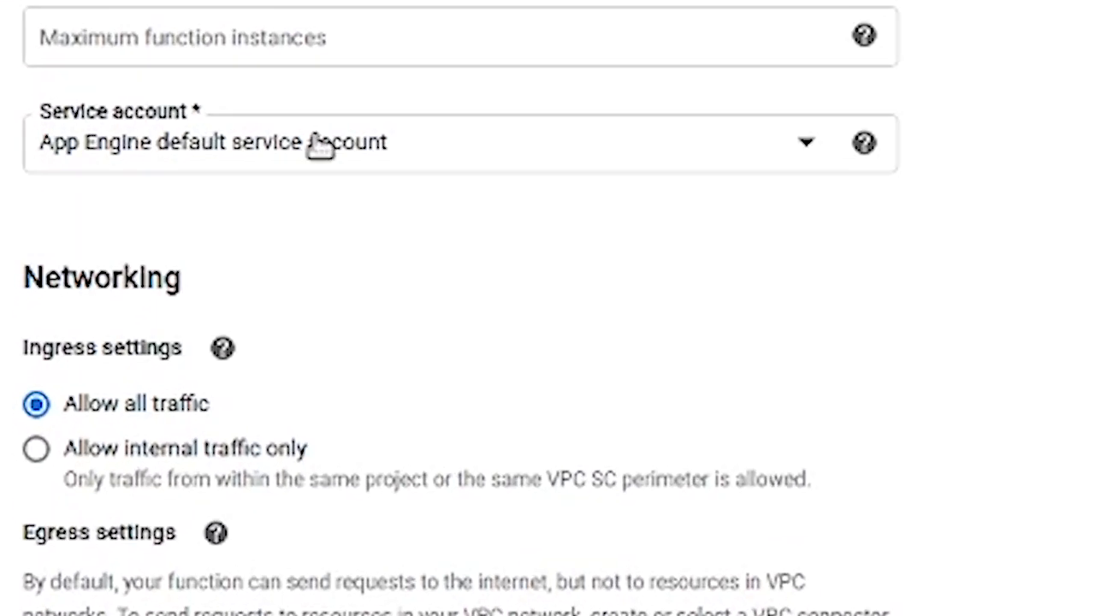
{"action": "left_click", "coordinate": [111, 321]}
{"action": "left_click", "coordinate": [319, 145]}
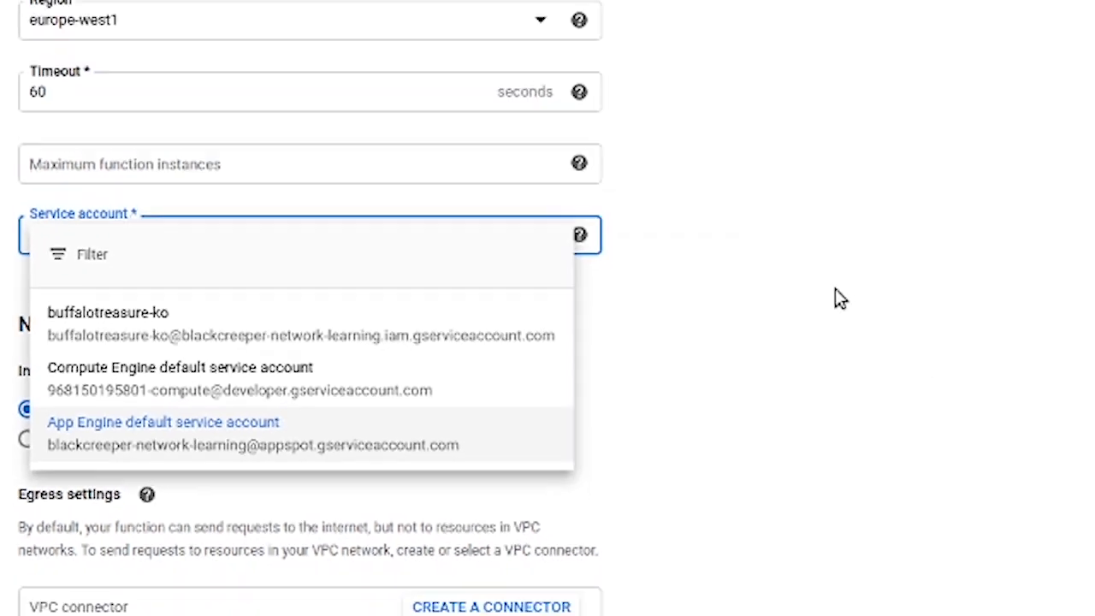
{"action": "left_click", "coordinate": [739, 431]}
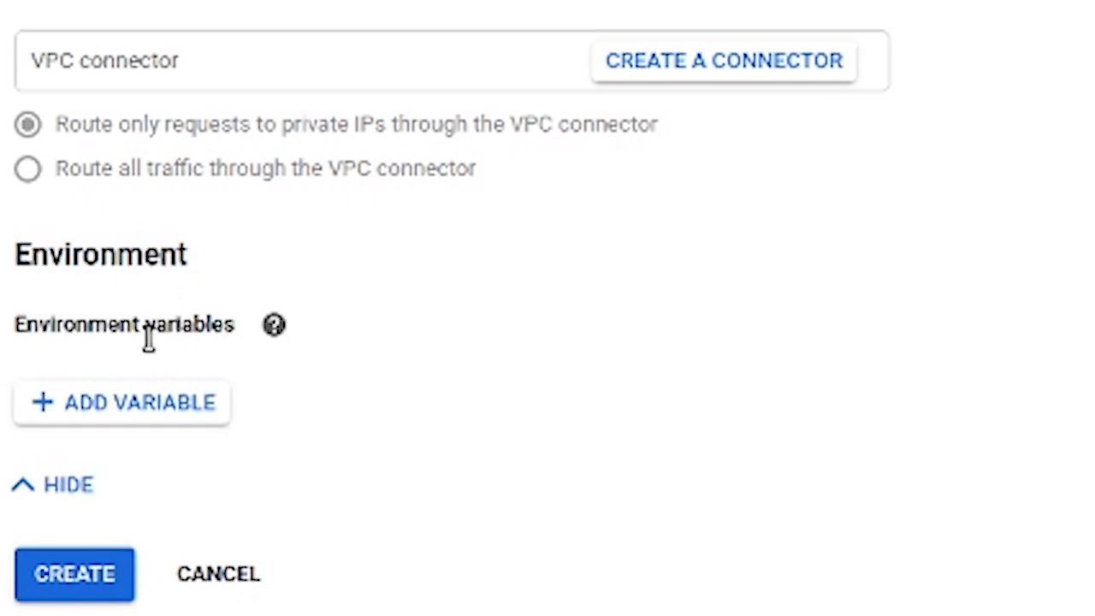
- Add an environment variable named TEST with the value ok
{"action": "left_click", "coordinate": [117, 420]}
{"action": "scroll", "coordinate": [426, 313], "scroll_direction": "down", "scroll_amount": 2}
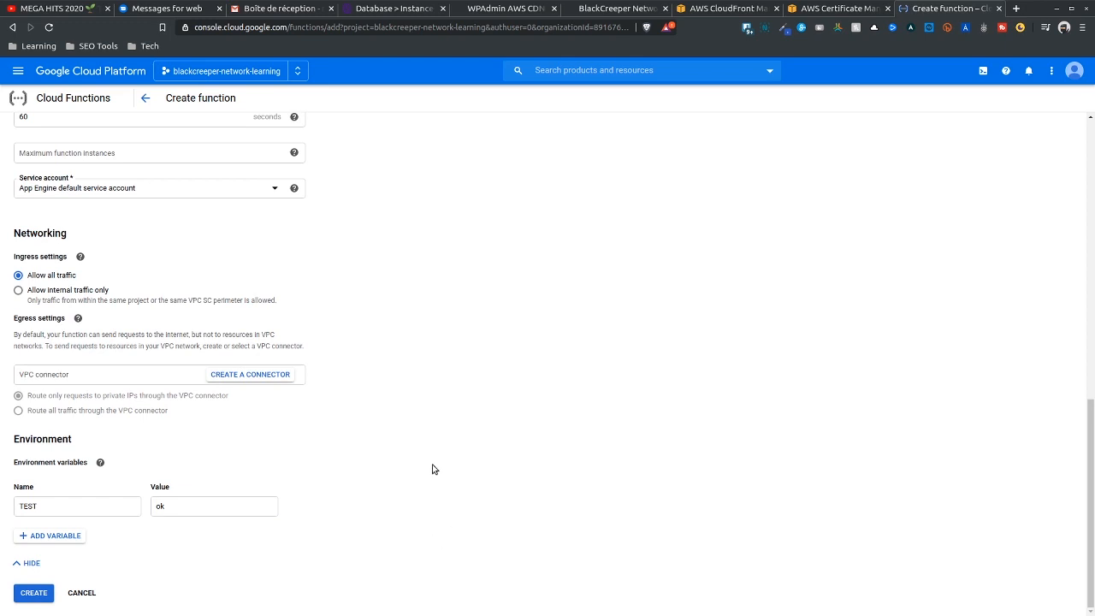
- Create the demo function and open its details page once it is deployed
{"action": "left_click", "coordinate": [31, 598]}
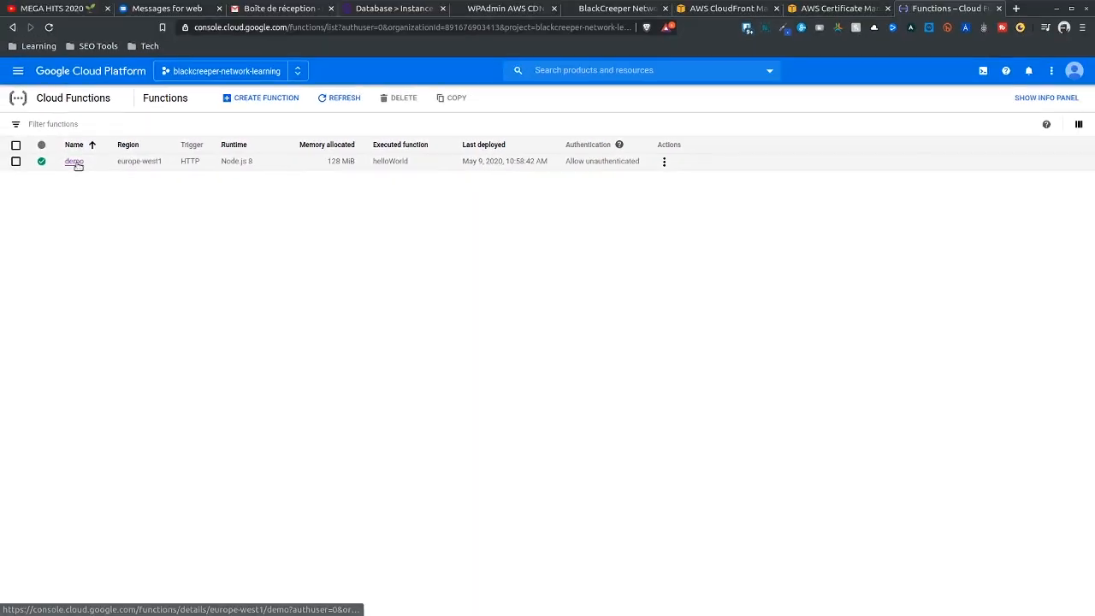
{"action": "left_click", "coordinate": [75, 162]}
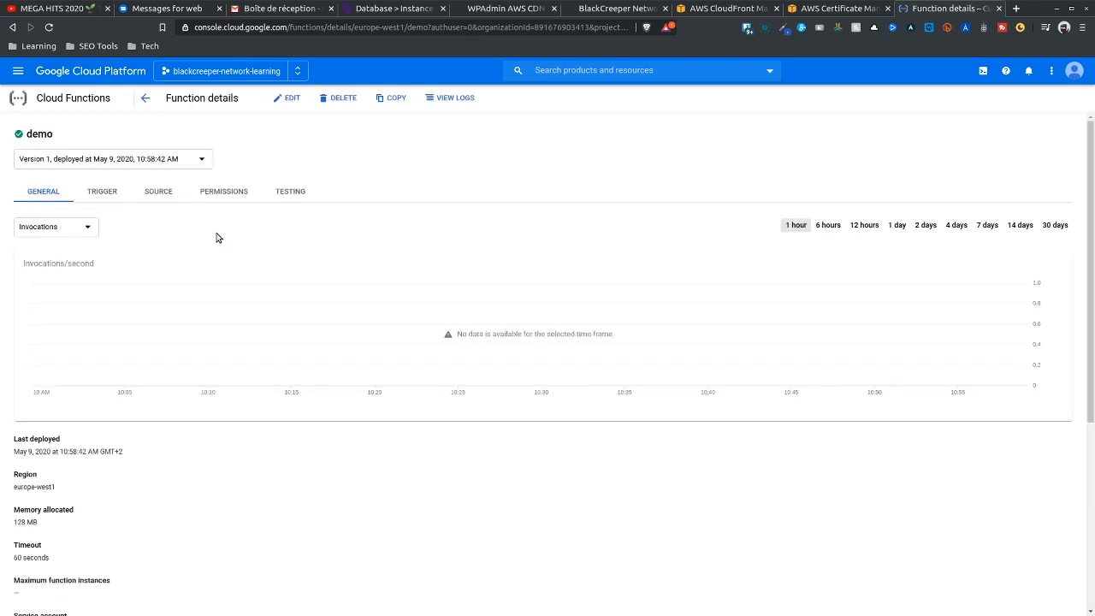
- Check which deployed versions of the demo function are available without switching version
{"action": "left_click", "coordinate": [130, 163]}
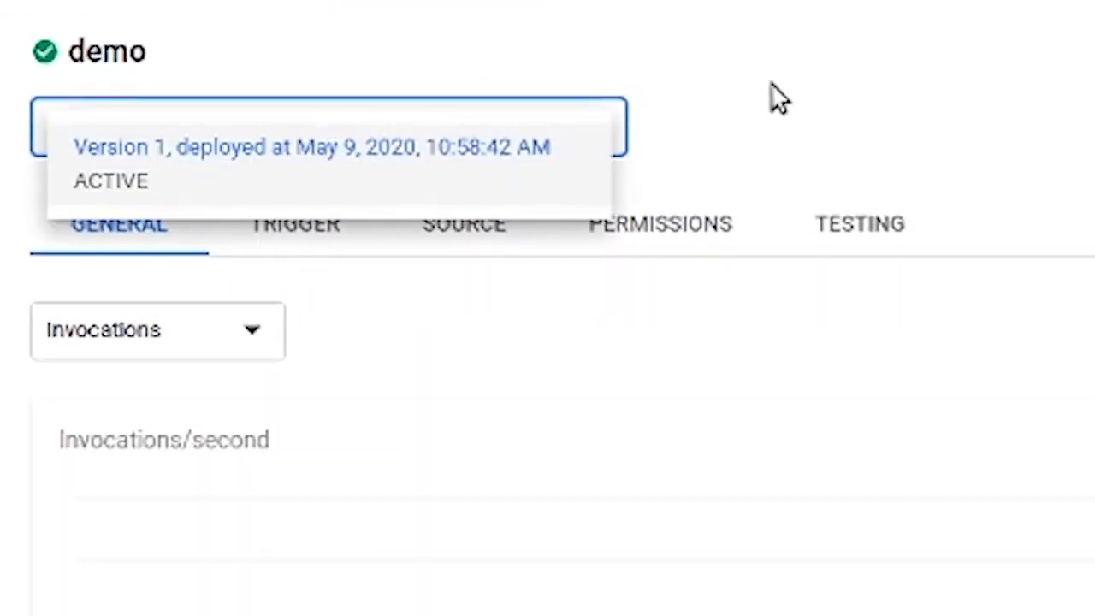
{"action": "left_click", "coordinate": [778, 96]}
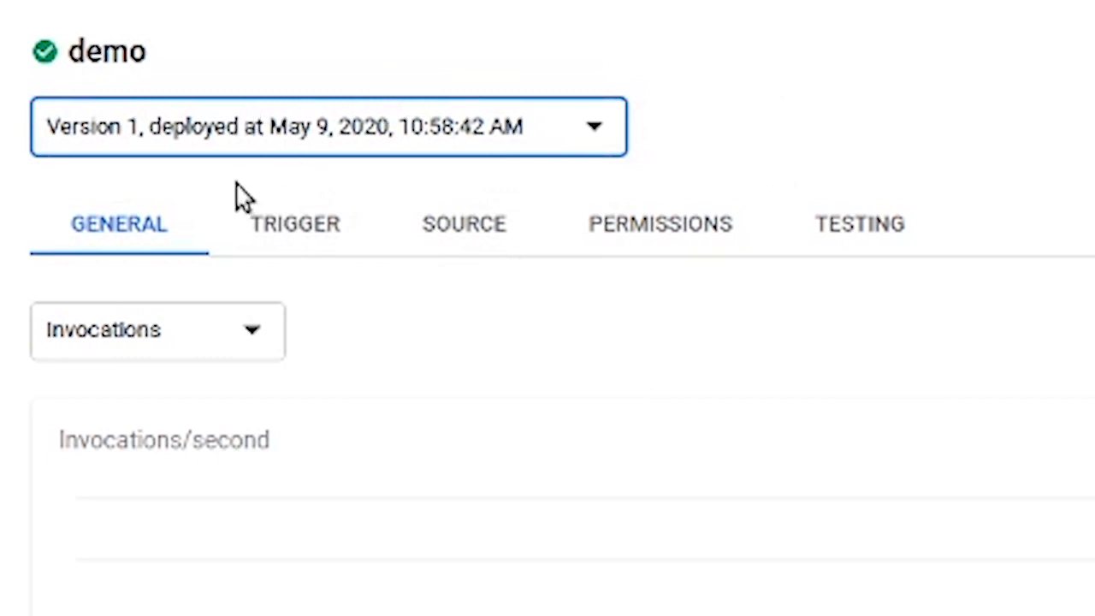
{"action": "left_click", "coordinate": [210, 139]}
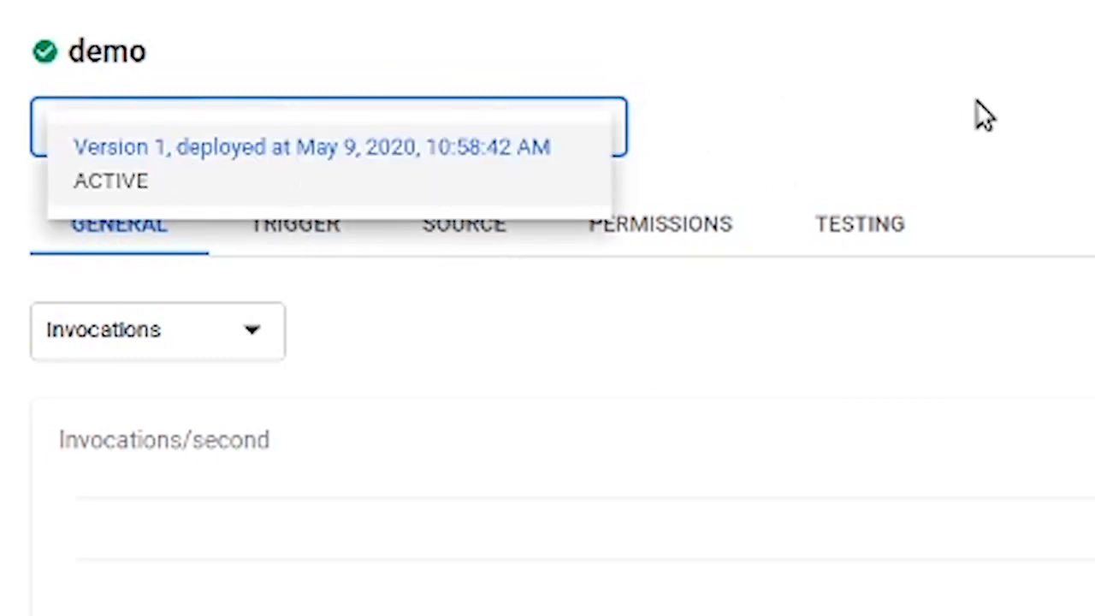
{"action": "left_click", "coordinate": [958, 120]}
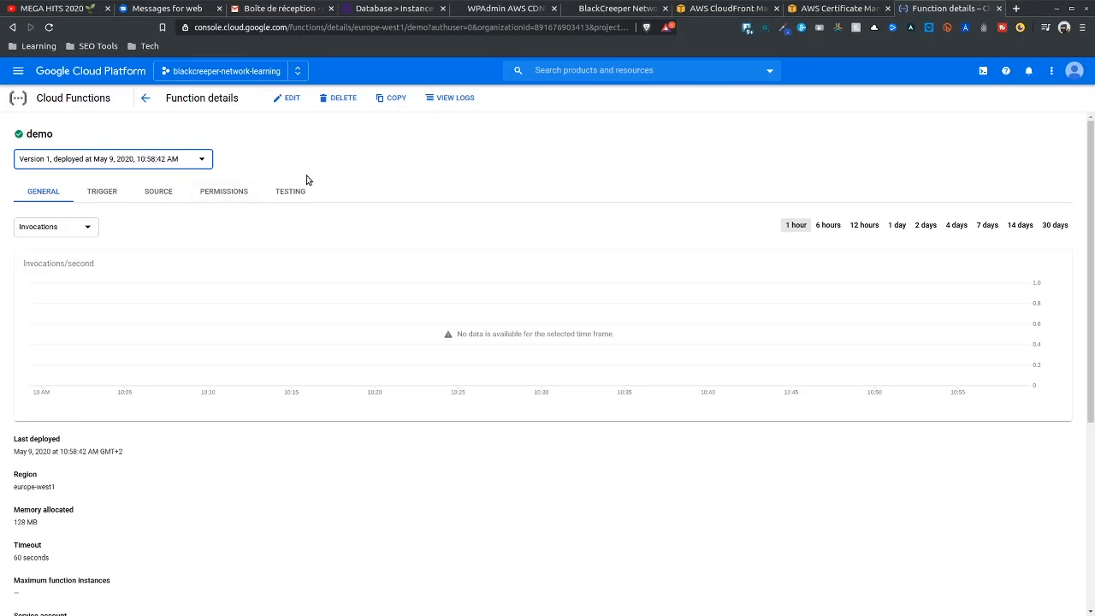
- Look through the function's trigger, source, permissions and testing details, and check which metrics its general chart offers
{"action": "left_click", "coordinate": [165, 202]}
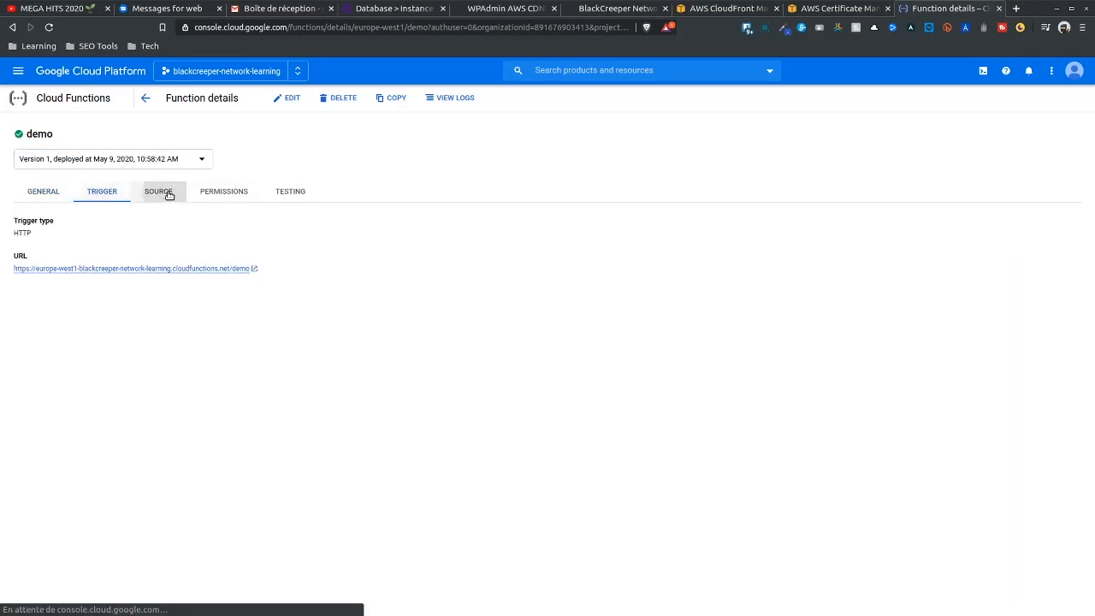
{"action": "left_click", "coordinate": [158, 194]}
{"action": "left_click", "coordinate": [212, 191]}
{"action": "left_click", "coordinate": [270, 194]}
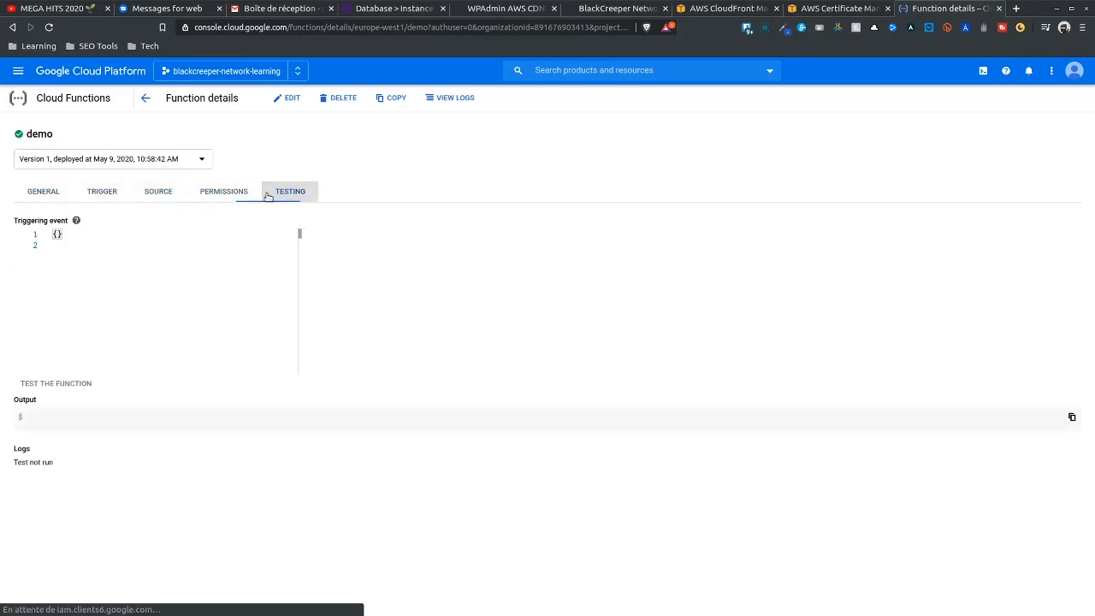
{"action": "left_click", "coordinate": [41, 192]}
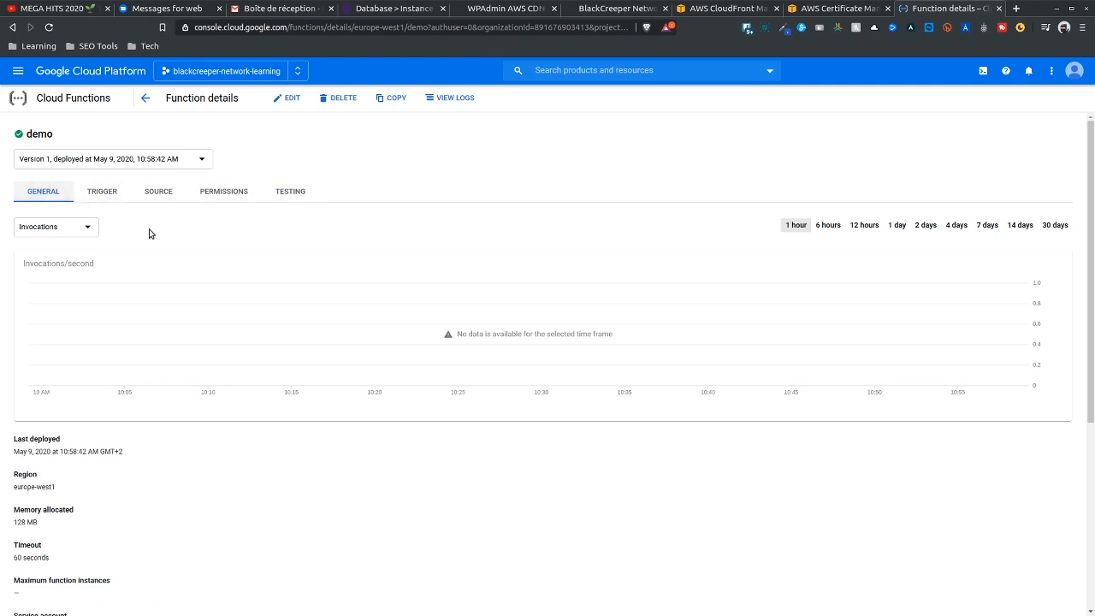
{"action": "left_click", "coordinate": [75, 236]}
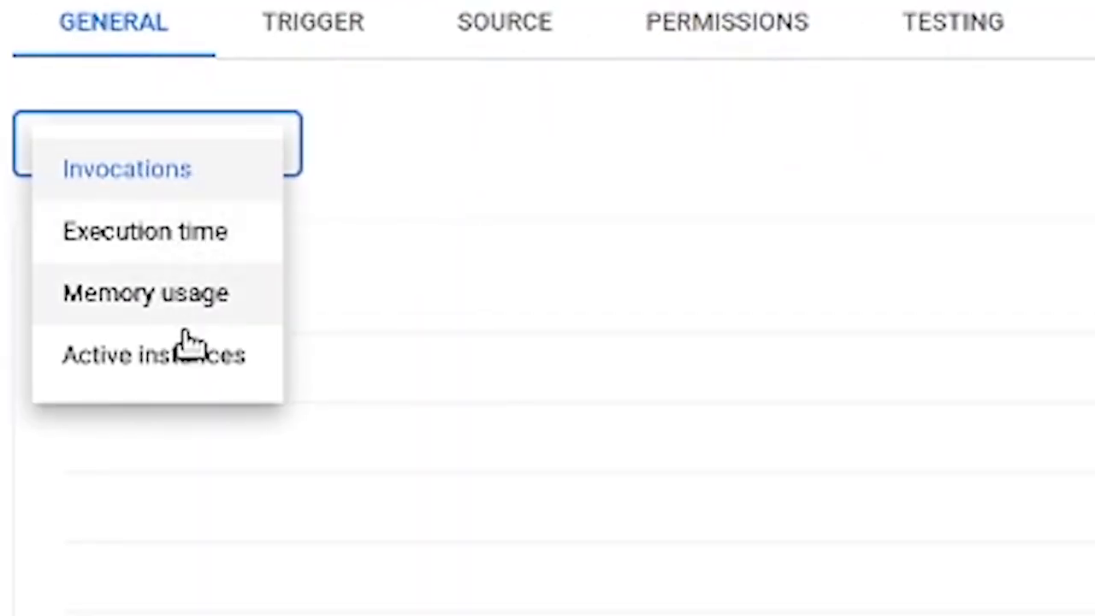
{"action": "left_click", "coordinate": [441, 205]}
- Open the demo function's HTTP trigger URL to view its response, and close the response page
{"action": "left_click", "coordinate": [314, 22]}
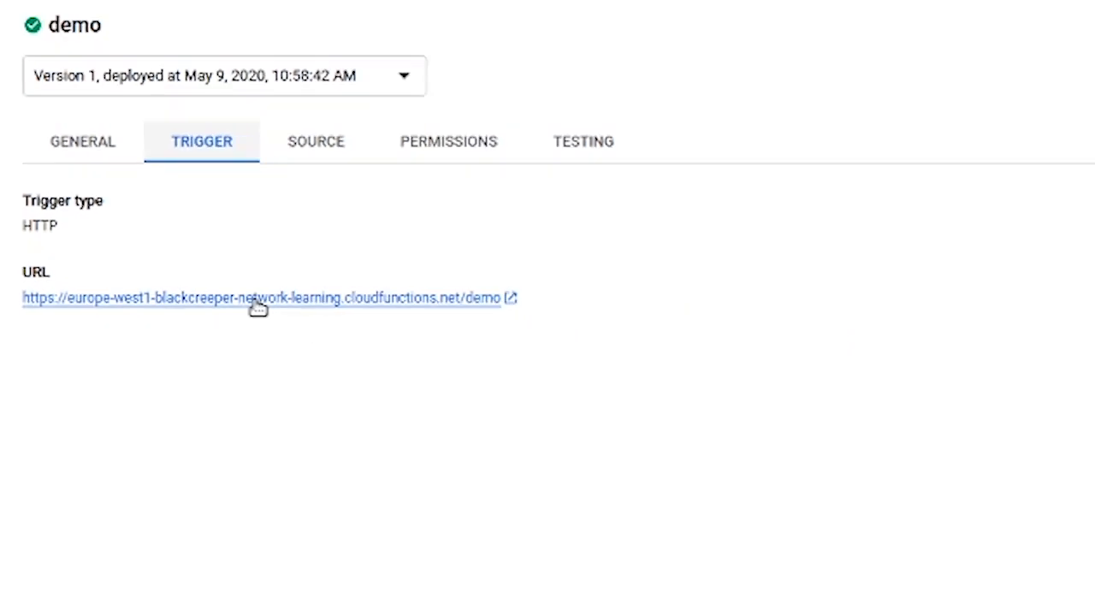
{"action": "left_click", "coordinate": [257, 299]}
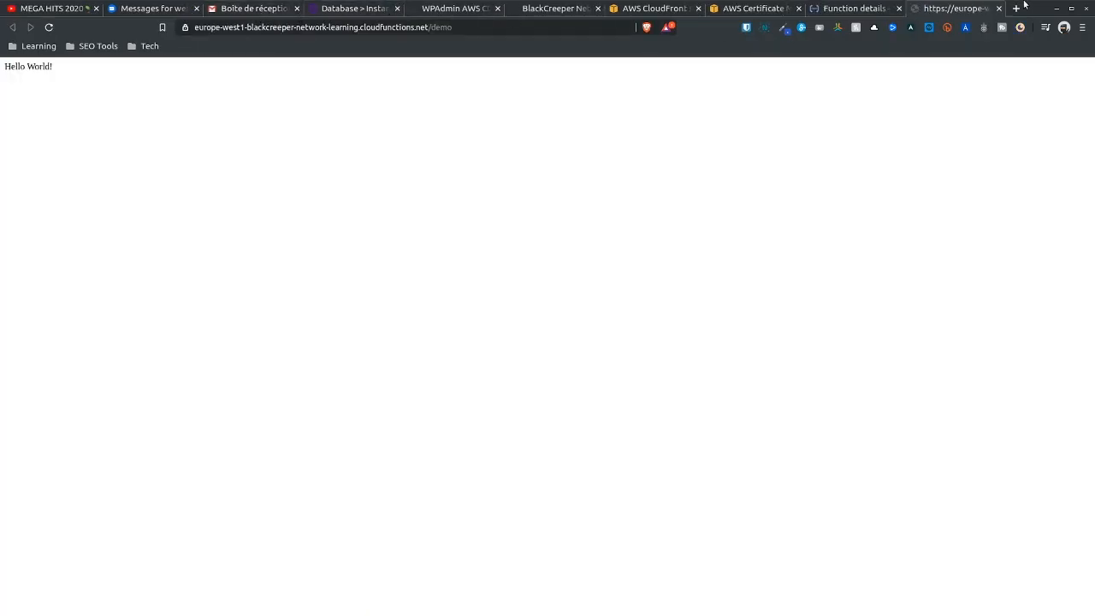
{"action": "left_click", "coordinate": [1000, 8]}
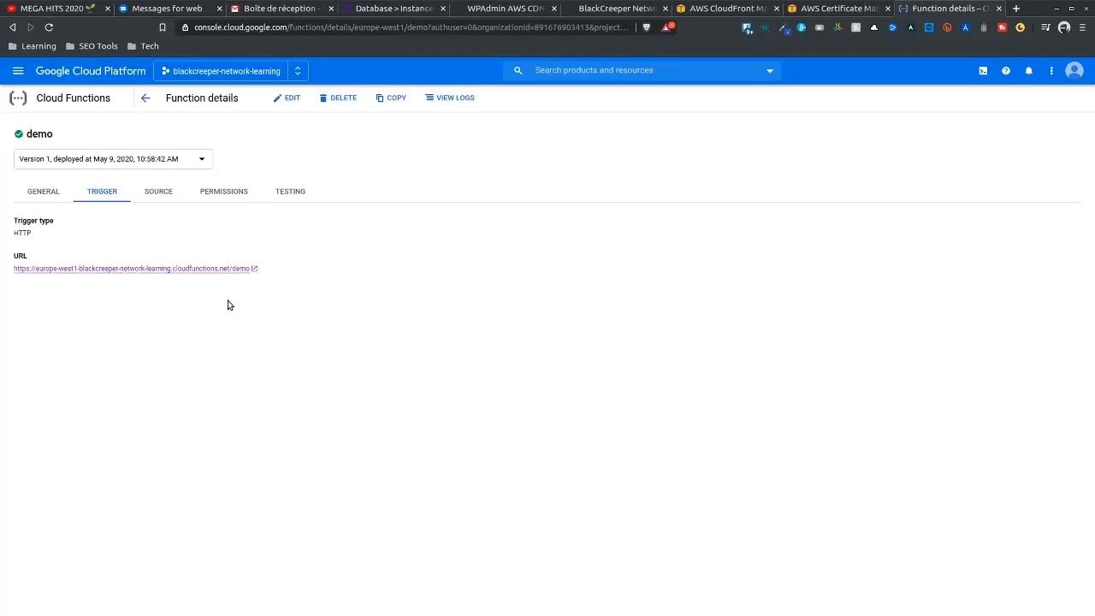
- Review the function's source code and member permissions, and test the function with the empty triggering event {}
{"action": "left_click", "coordinate": [157, 192]}
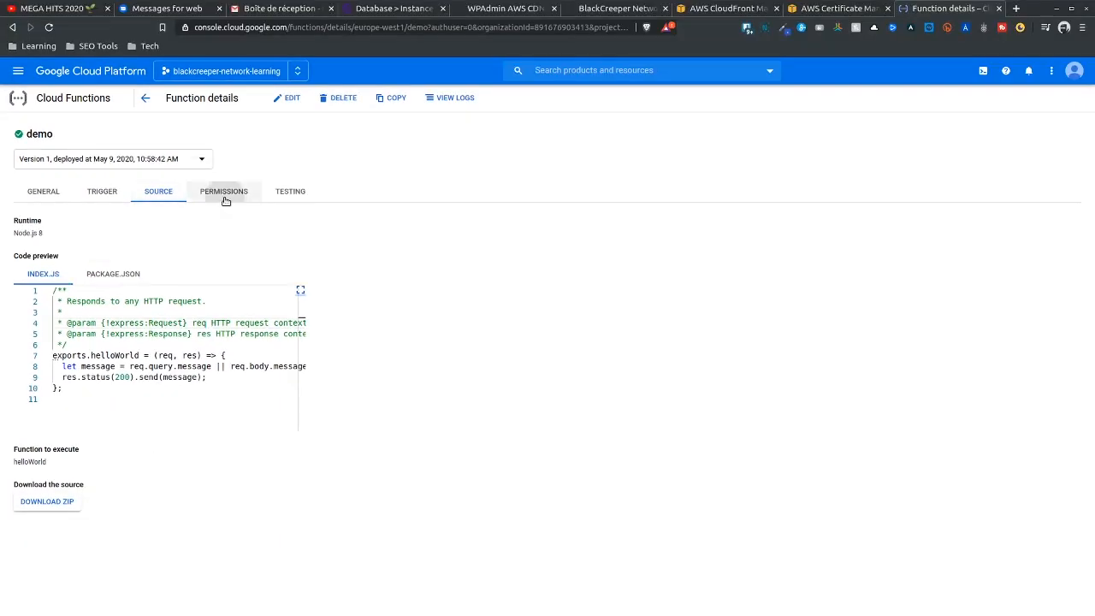
{"action": "left_click", "coordinate": [391, 29]}
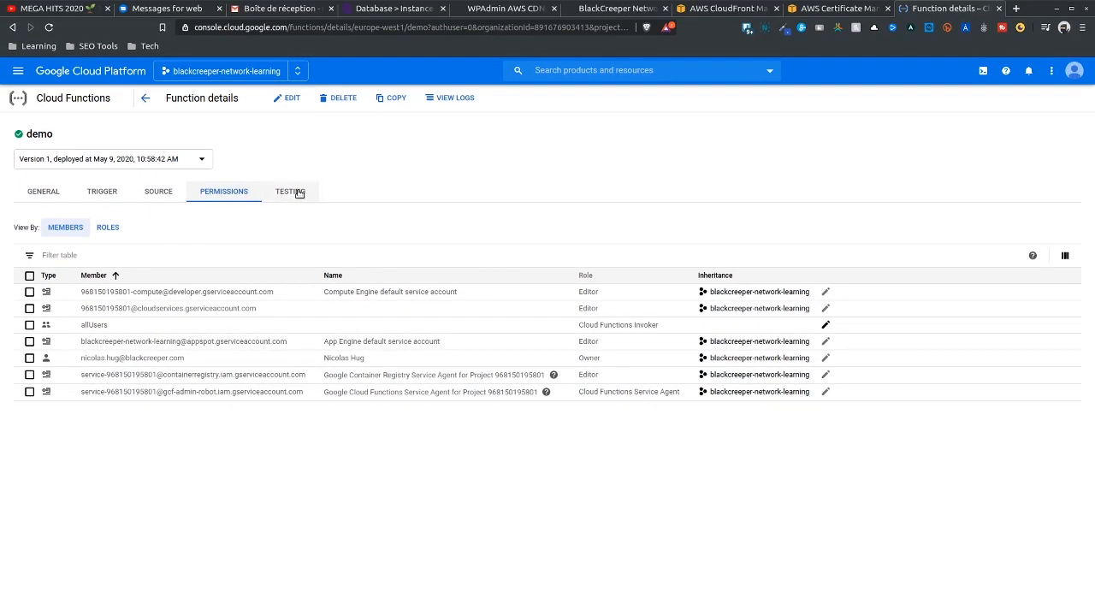
{"action": "left_click", "coordinate": [341, 138]}
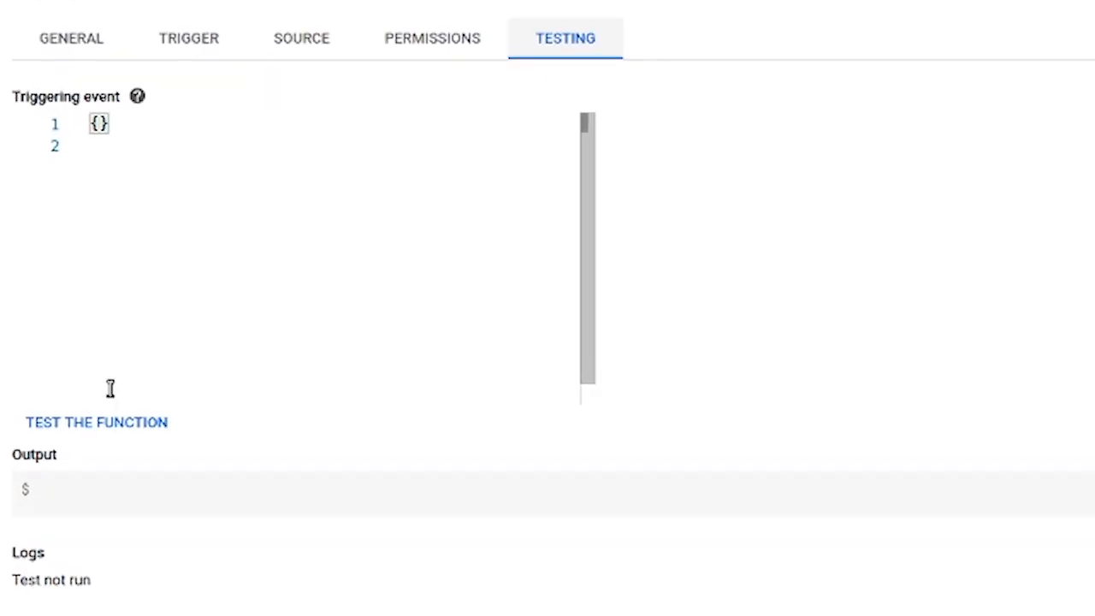
{"action": "left_click", "coordinate": [103, 420]}
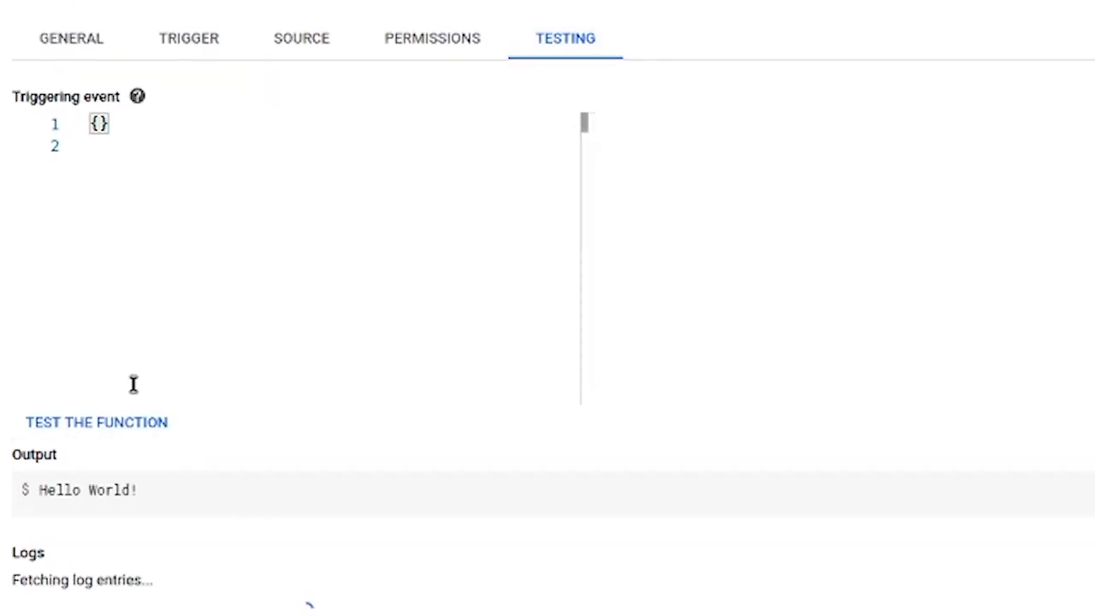
{"action": "left_click", "coordinate": [111, 126]}
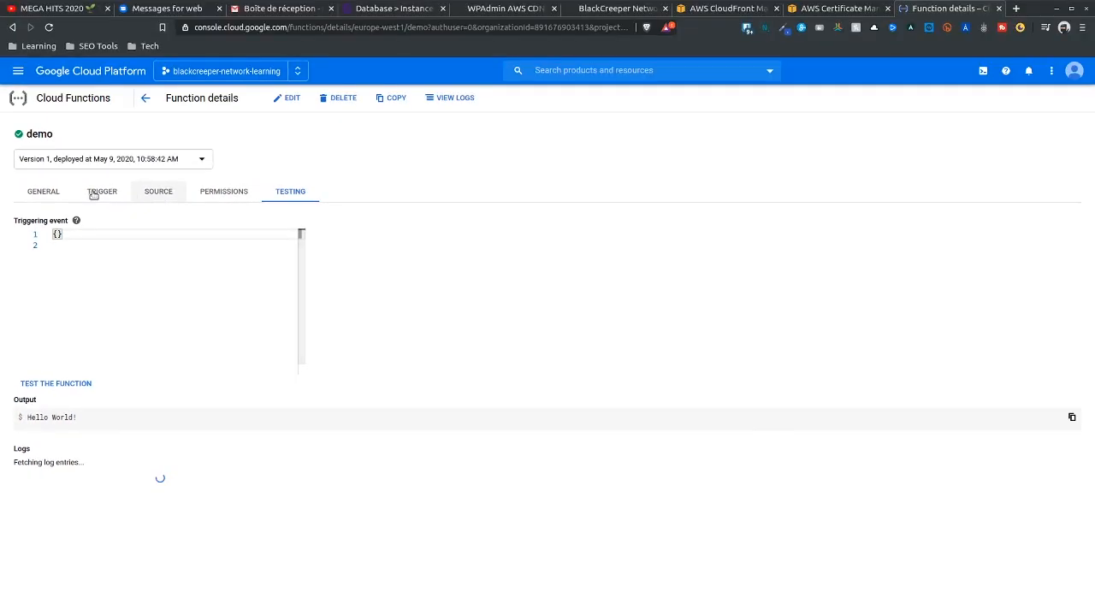
- Review the function's general details, from the deployment settings down to networking and environment variables
{"action": "left_click", "coordinate": [42, 190]}
{"action": "scroll", "coordinate": [318, 493], "scroll_direction": "down", "scroll_amount": 4}
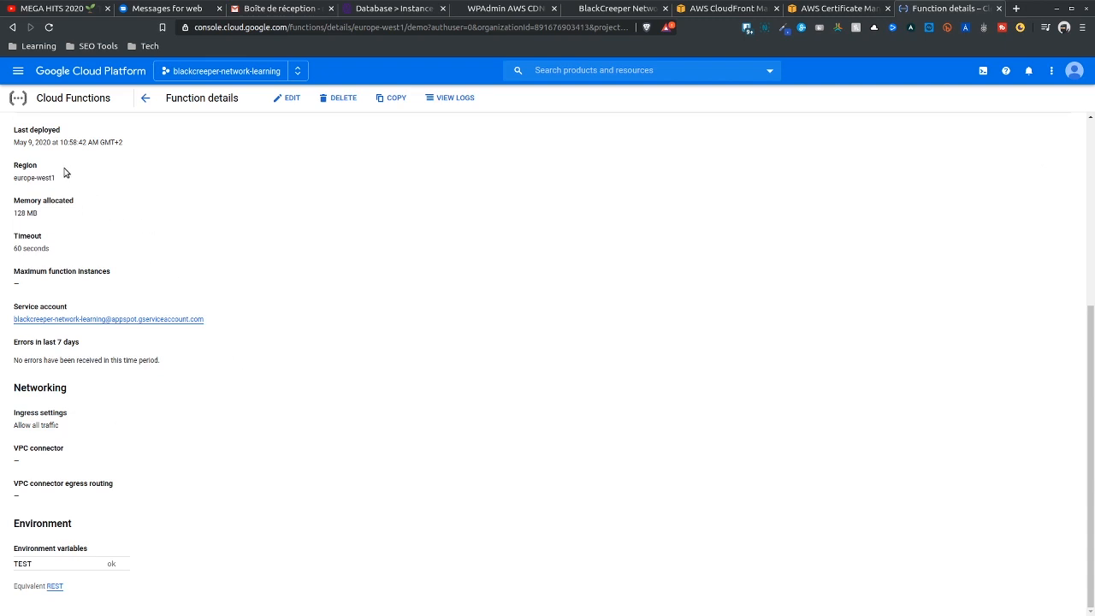
{"action": "scroll", "coordinate": [227, 381], "scroll_direction": "up", "scroll_amount": 2}
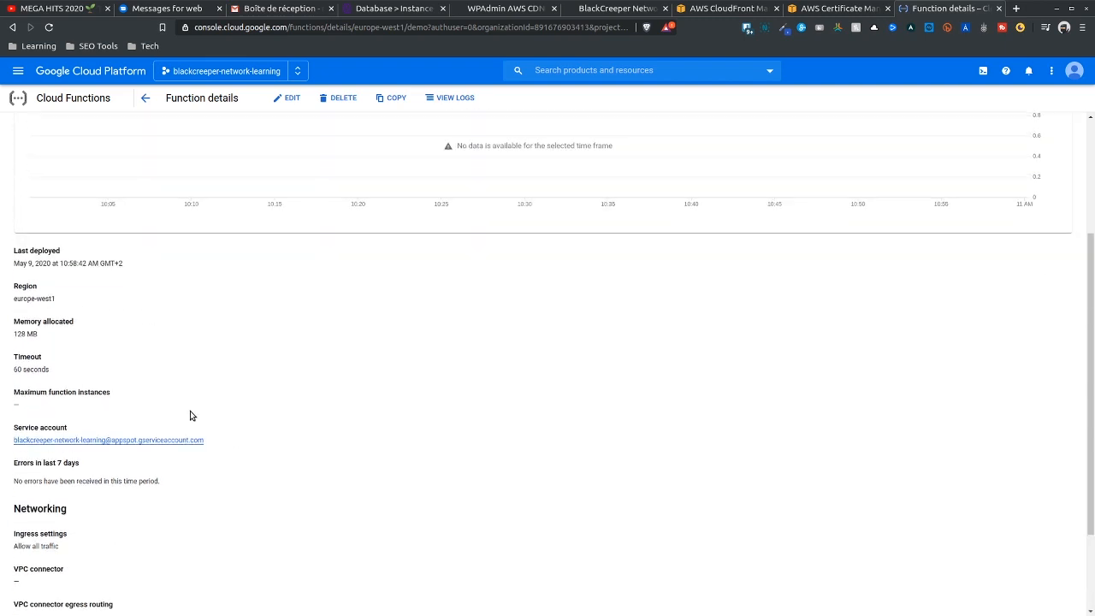
{"action": "scroll", "coordinate": [120, 363], "scroll_direction": "up", "scroll_amount": 3}
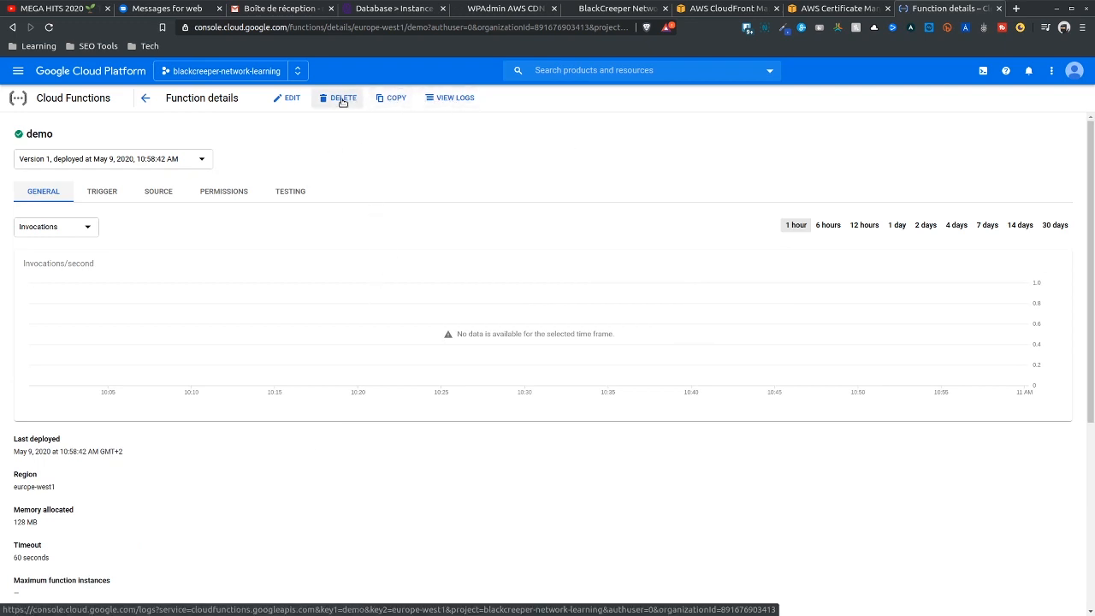
- Open the demo function for editing, review its configurable settings, and cancel without deploying
{"action": "left_click", "coordinate": [287, 100]}
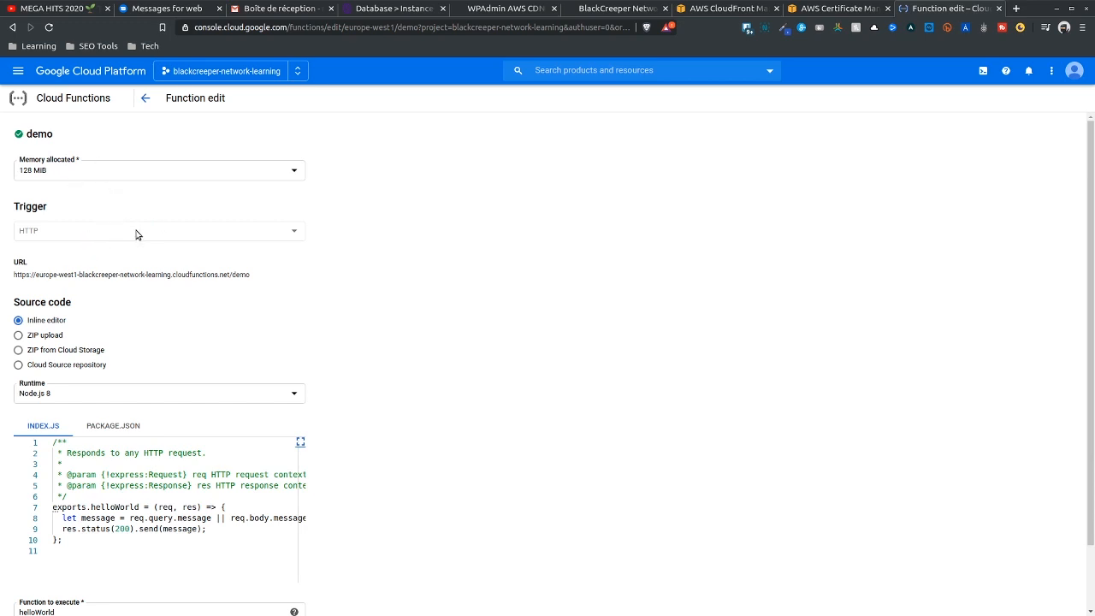
{"action": "scroll", "coordinate": [485, 286], "scroll_direction": "down", "scroll_amount": 2}
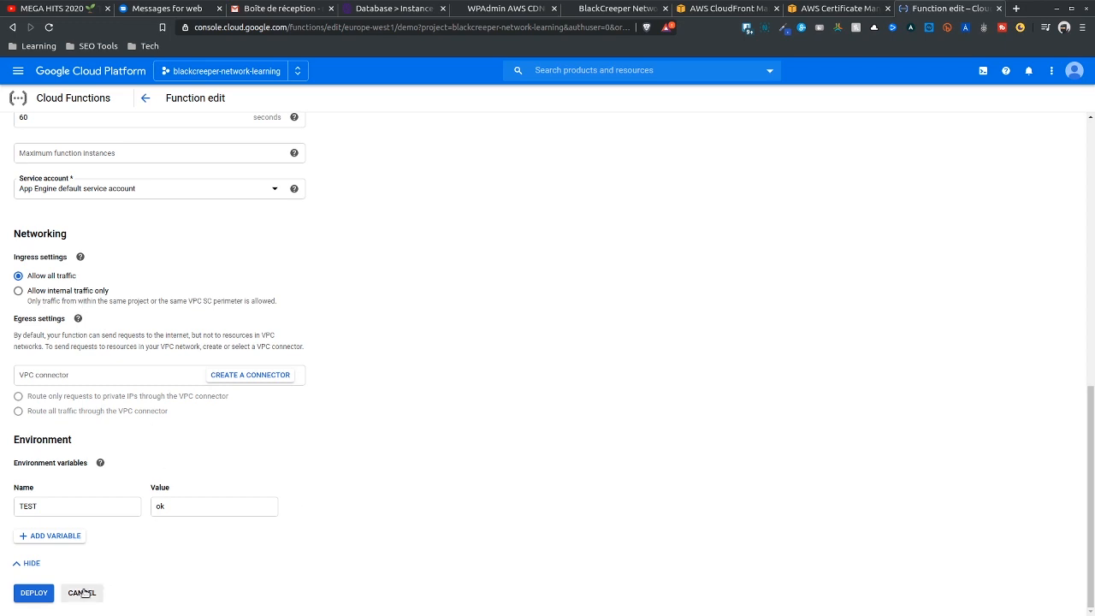
{"action": "scroll", "coordinate": [347, 373], "scroll_direction": "up", "scroll_amount": 15}
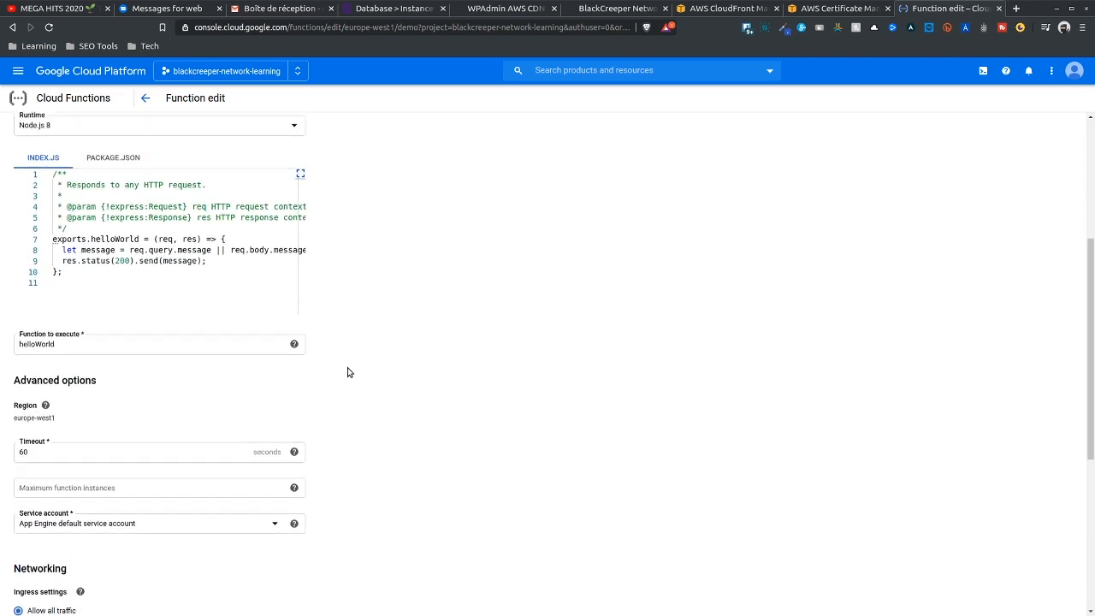
{"action": "scroll", "coordinate": [346, 373], "scroll_direction": "down", "scroll_amount": 15}
{"action": "left_click", "coordinate": [89, 589]}
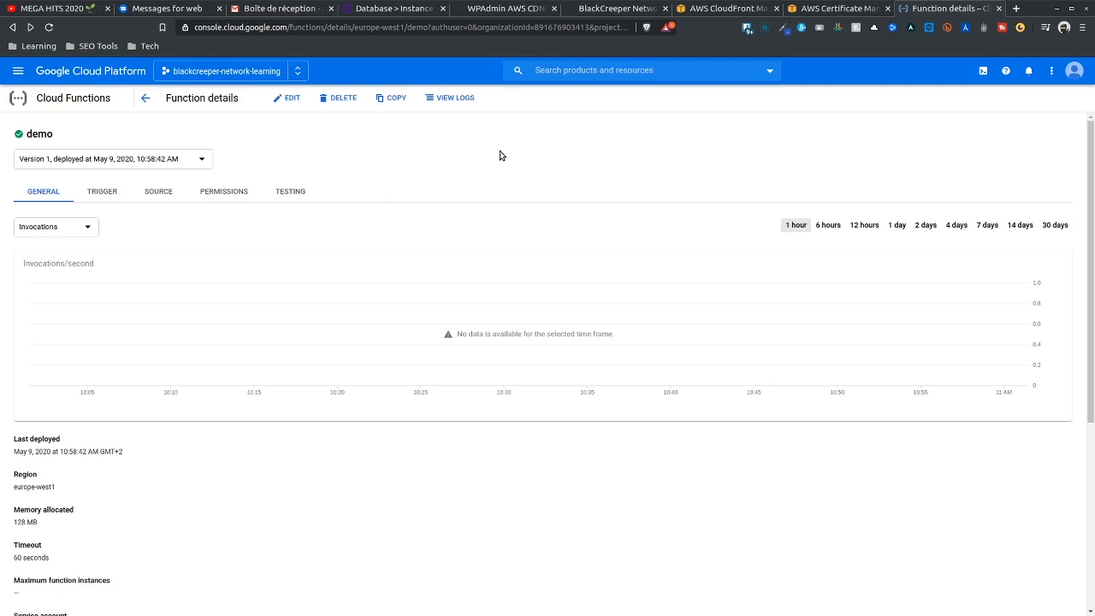
- Visit serverless.com in a new tab, view the open source and Pro framework offerings, and close the site
{"action": "key", "text": "ctrl+t"}
{"action": "type", "text": "serverless.com"}
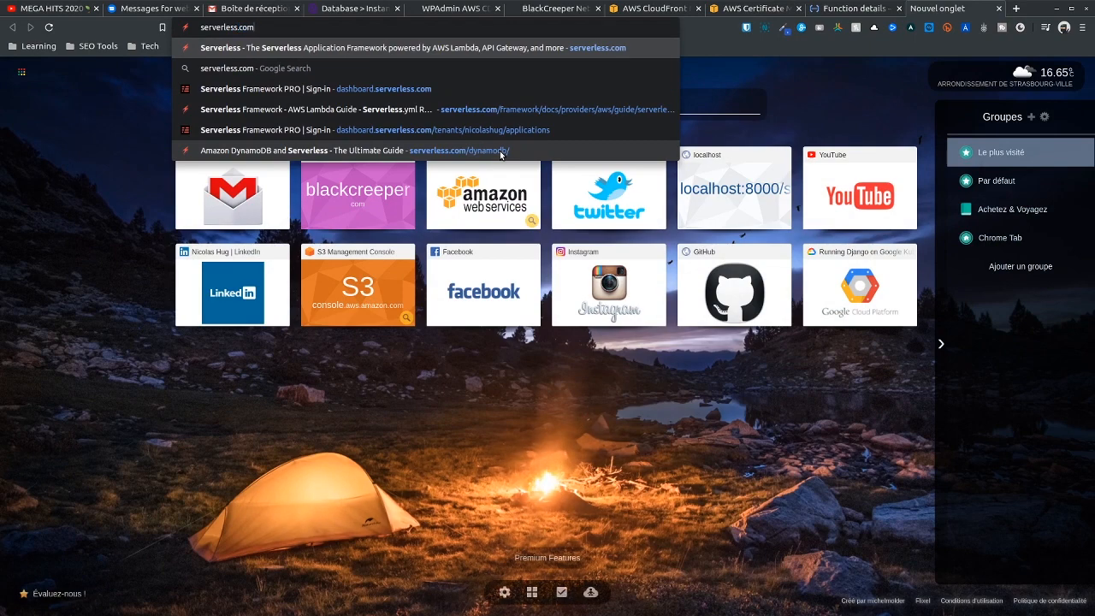
{"action": "key", "text": "Return"}
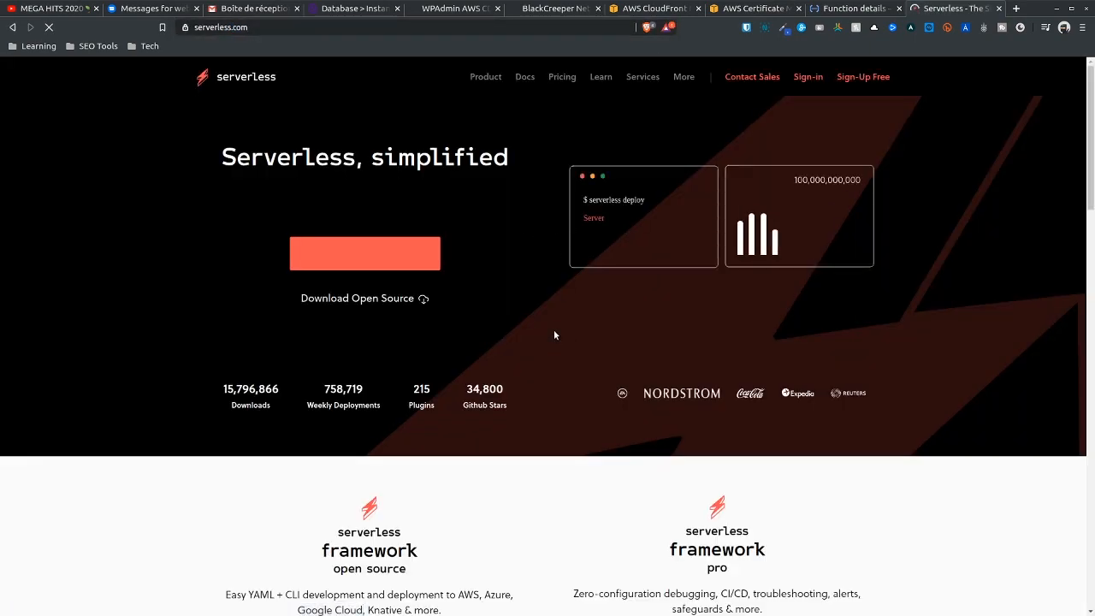
{"action": "scroll", "coordinate": [542, 468], "scroll_direction": "down", "scroll_amount": 3}
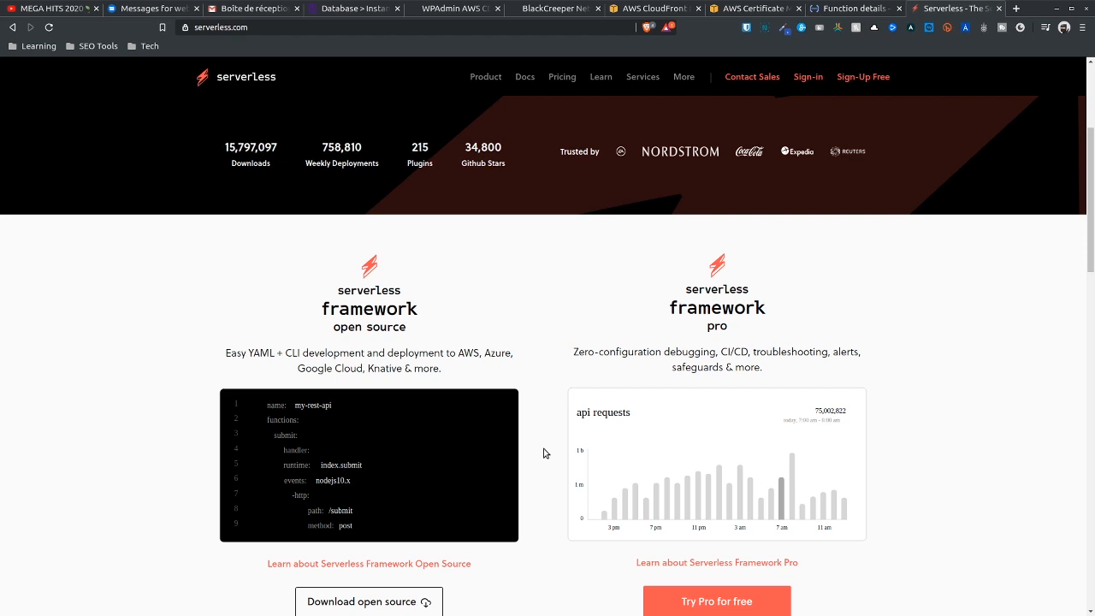
{"action": "scroll", "coordinate": [505, 423], "scroll_direction": "down", "scroll_amount": 4}
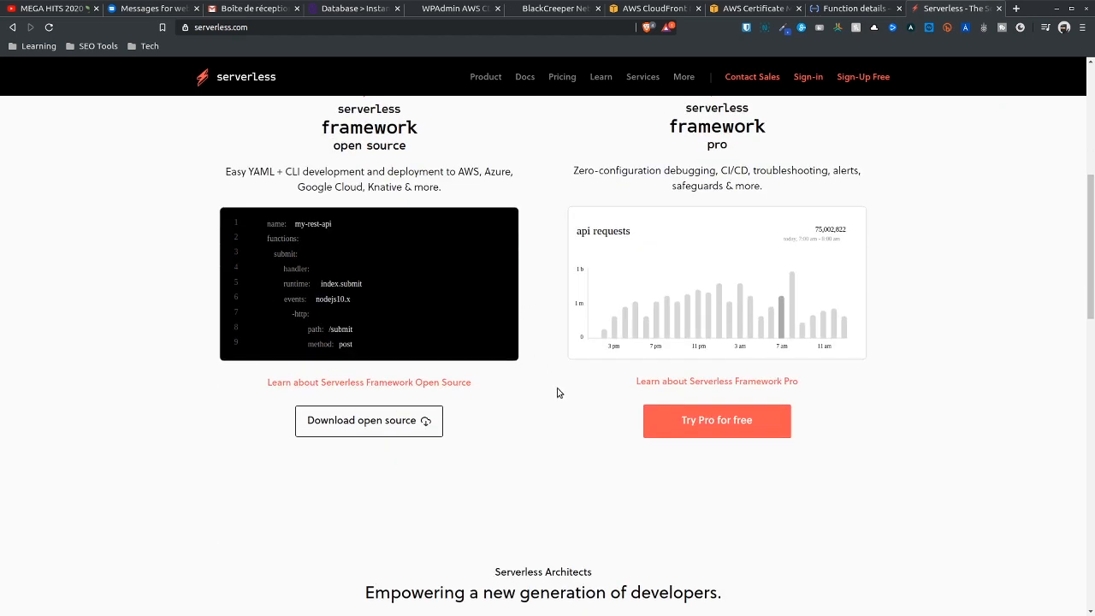
{"action": "scroll", "coordinate": [557, 437], "scroll_direction": "up", "scroll_amount": 2}
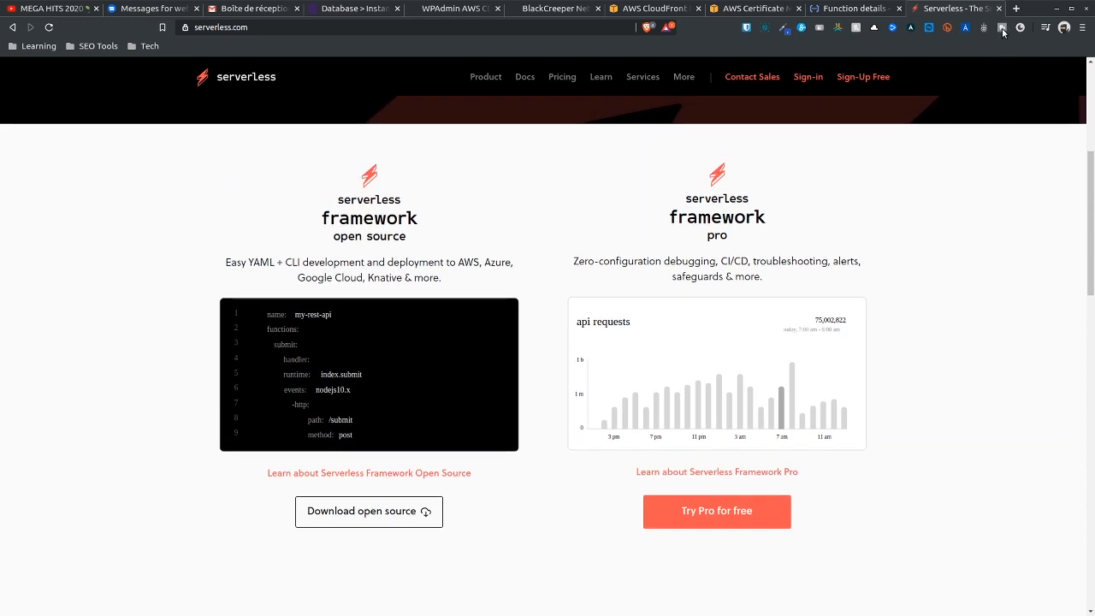
{"action": "left_click", "coordinate": [998, 11]}
- Call the function once more through its HTTP trigger URL, close the response page, and return to the general details
{"action": "scroll", "coordinate": [171, 513], "scroll_direction": "down", "scroll_amount": 6}
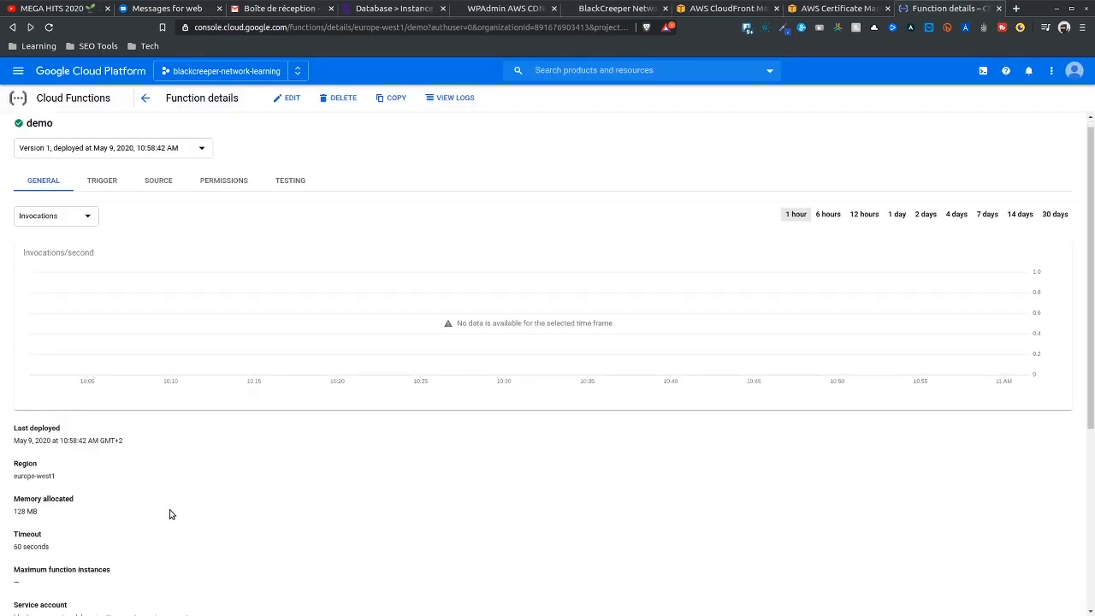
{"action": "scroll", "coordinate": [231, 442], "scroll_direction": "up", "scroll_amount": 5}
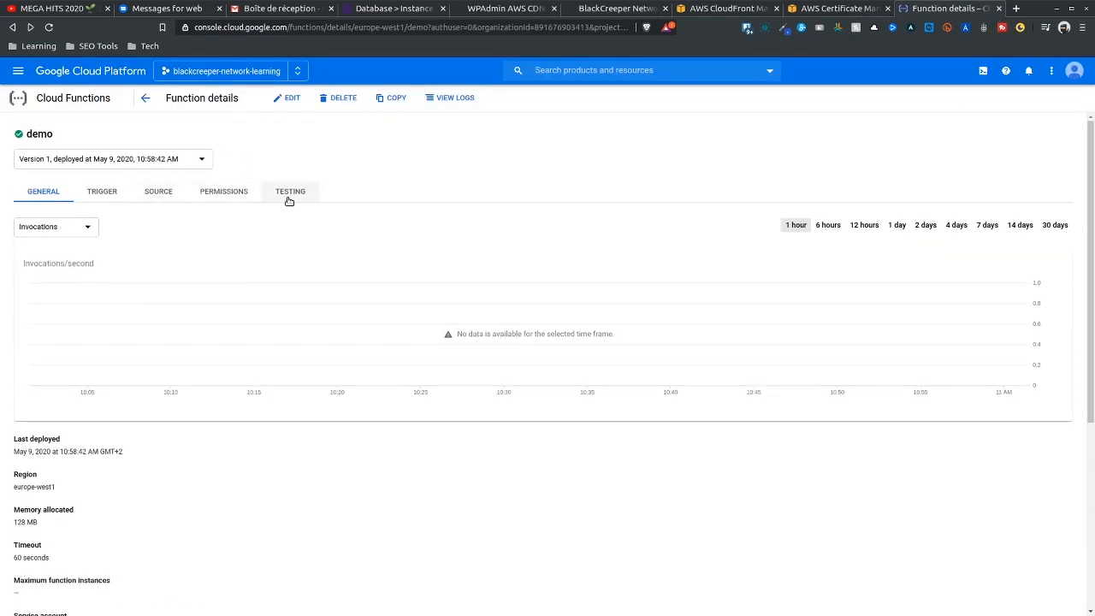
{"action": "left_click", "coordinate": [114, 189]}
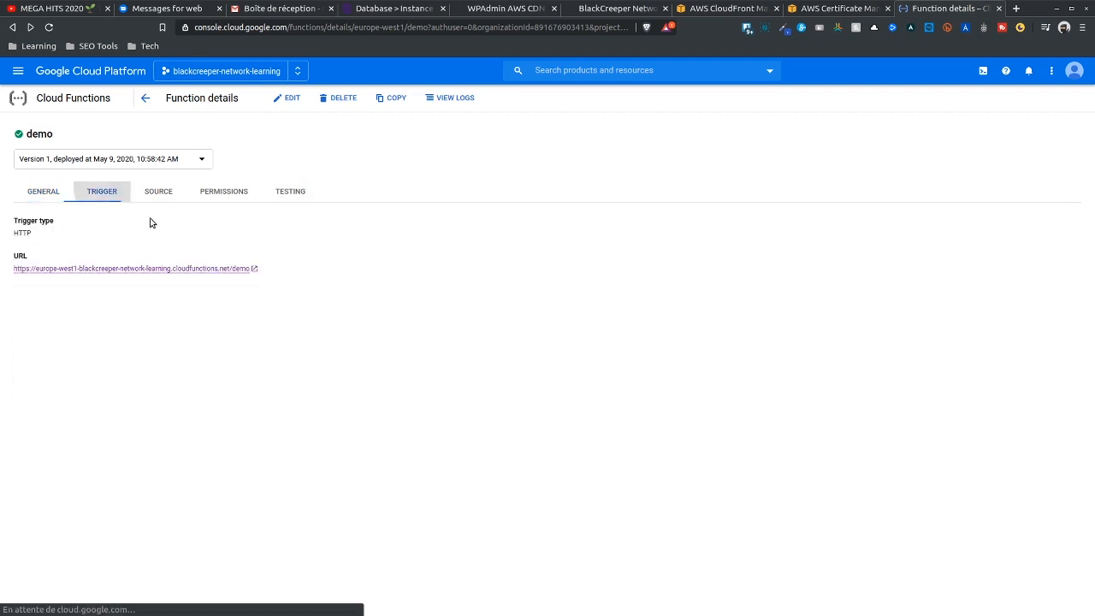
{"action": "left_click", "coordinate": [96, 268]}
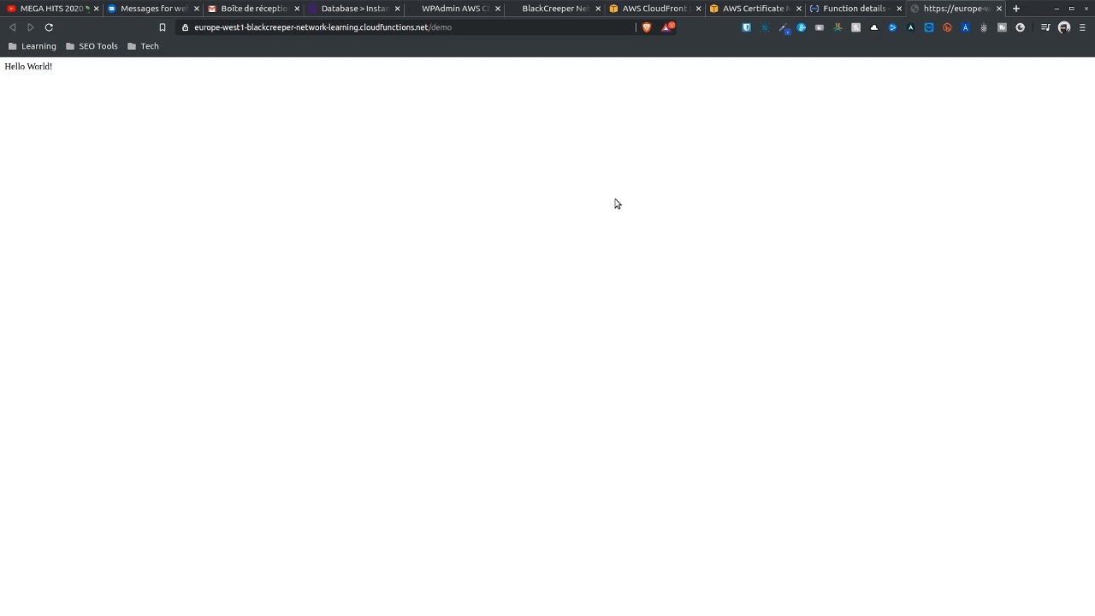
{"action": "left_click", "coordinate": [998, 7]}
{"action": "left_click", "coordinate": [47, 190]}
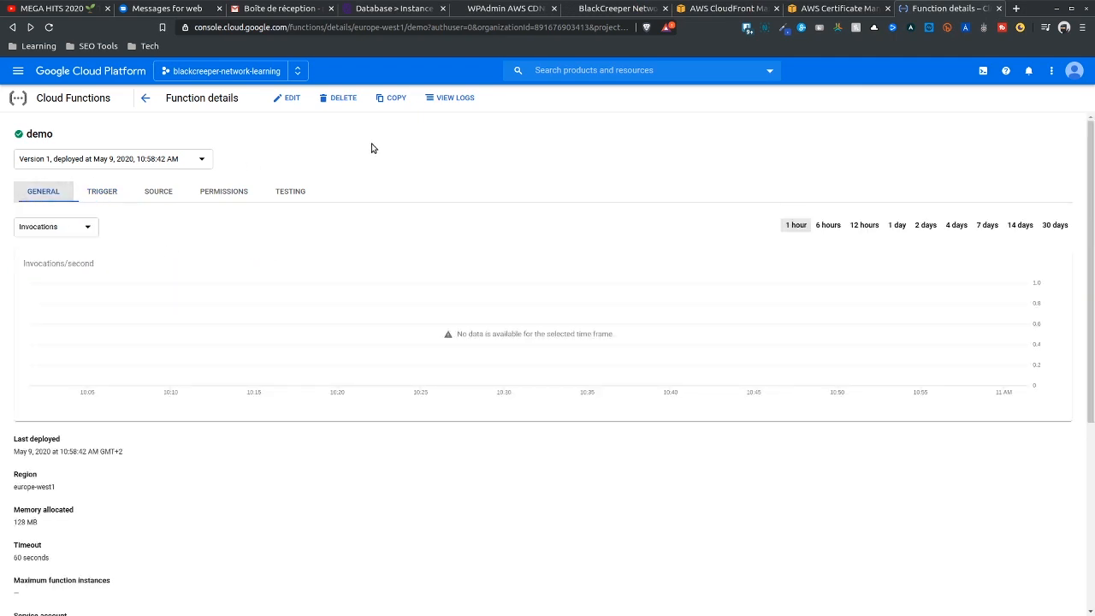